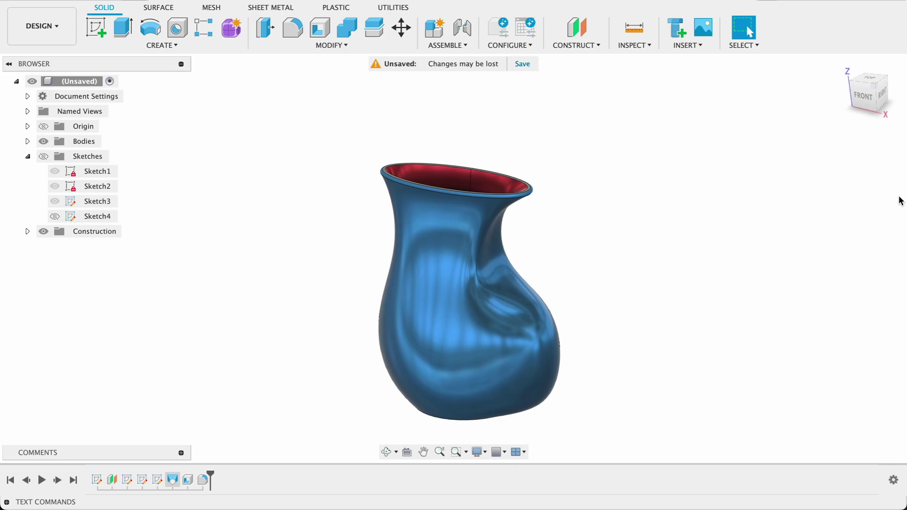
# Inspect the finished vase's Loft1 profiles and rail sketches, then close the loft unchanged
pyautogui.keyDown('shift'); pyautogui.moveTo(701, 200); pyautogui.dragTo(723, 188, button='middle'); pyautogui.keyUp('shift')
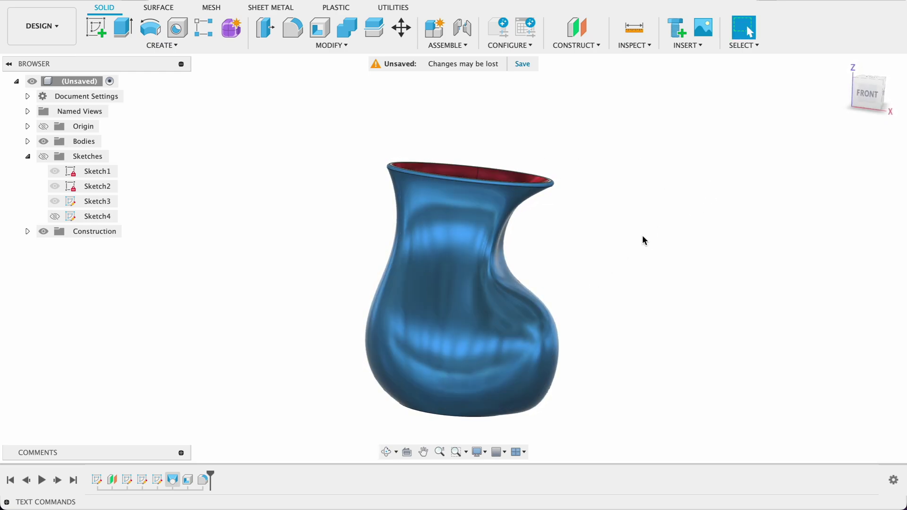
pyautogui.doubleClick(173, 480)
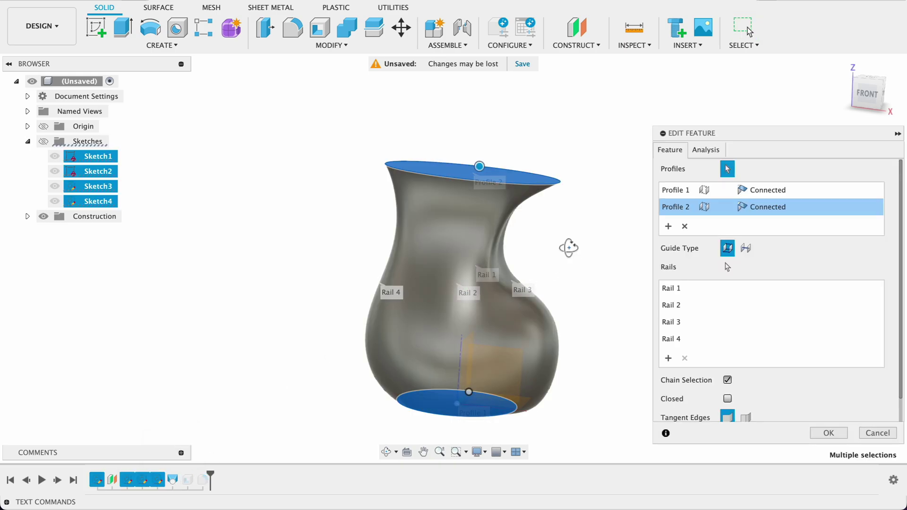
pyautogui.click(46, 142)
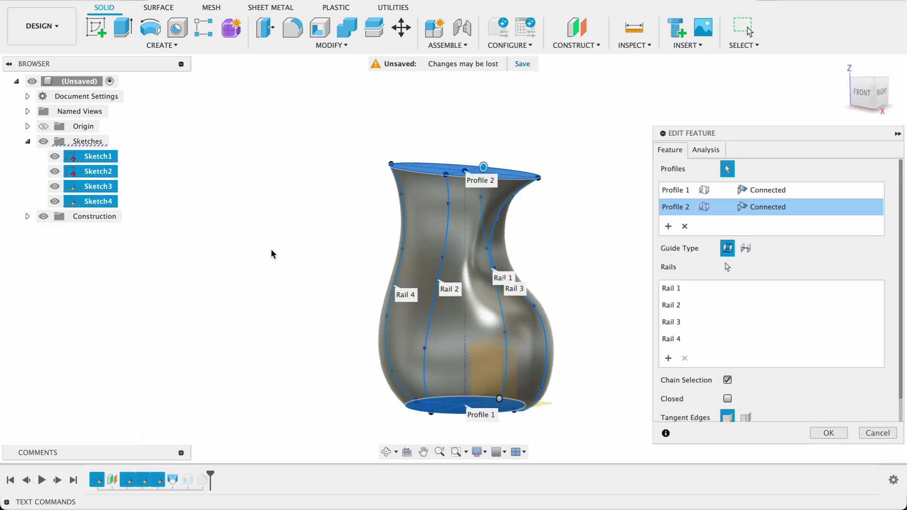
pyautogui.moveTo(605, 322)
pyautogui.mouseDown()
pyautogui.moveTo(619, 320)
pyautogui.moveTo(584, 310)
pyautogui.moveTo(385, 325)
pyautogui.moveTo(547, 307)
pyautogui.moveTo(598, 326)
pyautogui.mouseUp()
pyautogui.press('Escape')
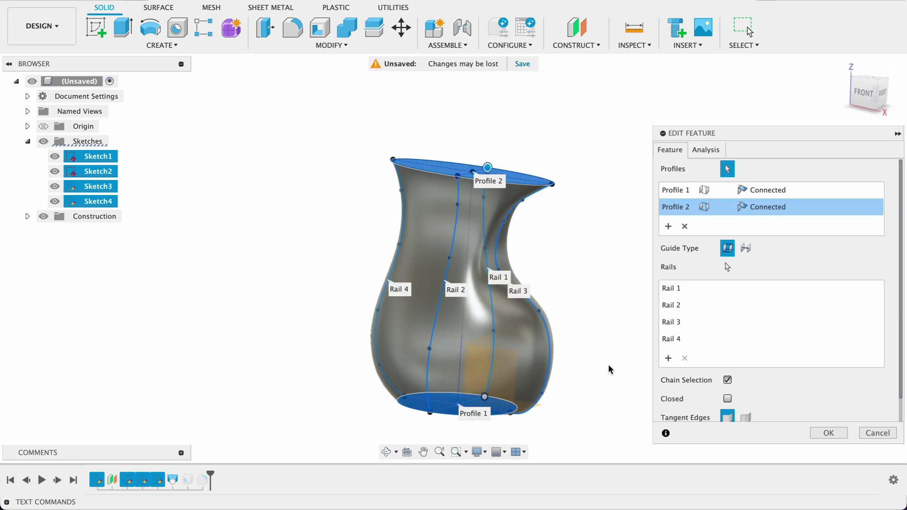
pyautogui.click(824, 433)
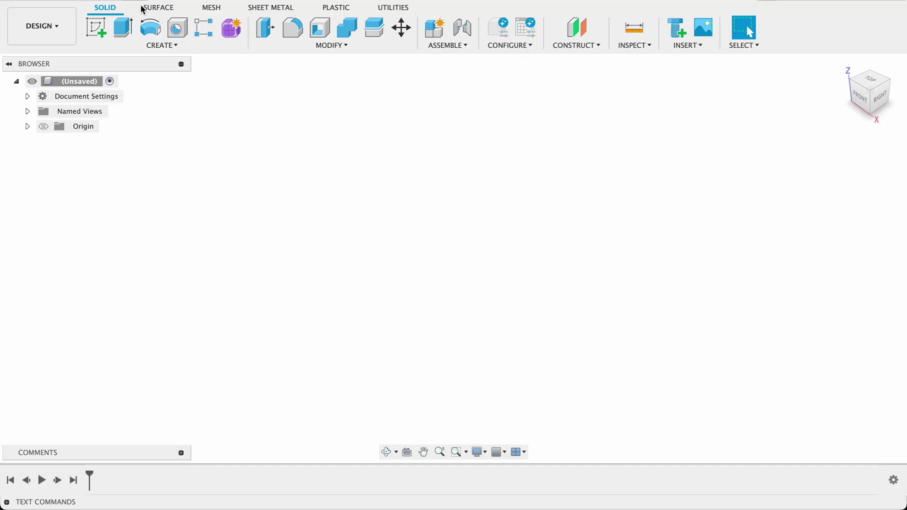
# On the XY plane, draw a 100 mm Center Diameter circle at the origin and finish the sketch
pyautogui.click(92, 28)
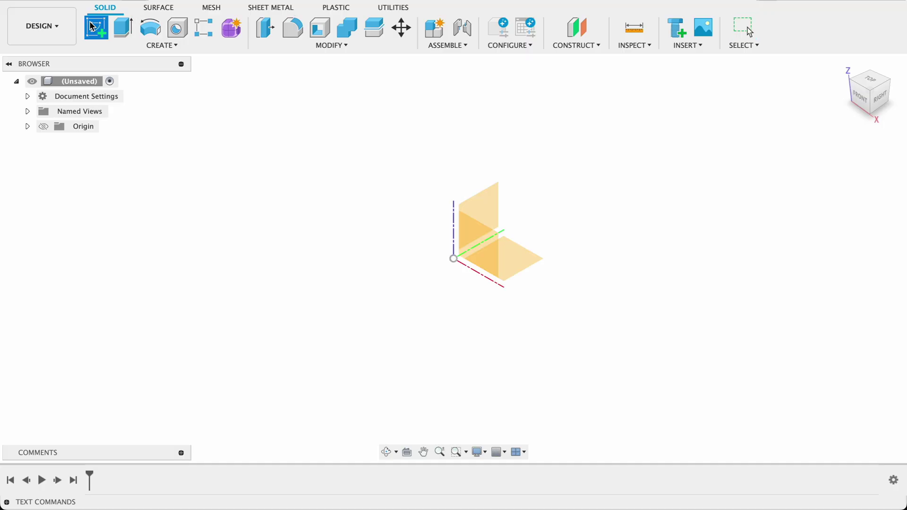
pyautogui.click(530, 258)
pyautogui.press('c')
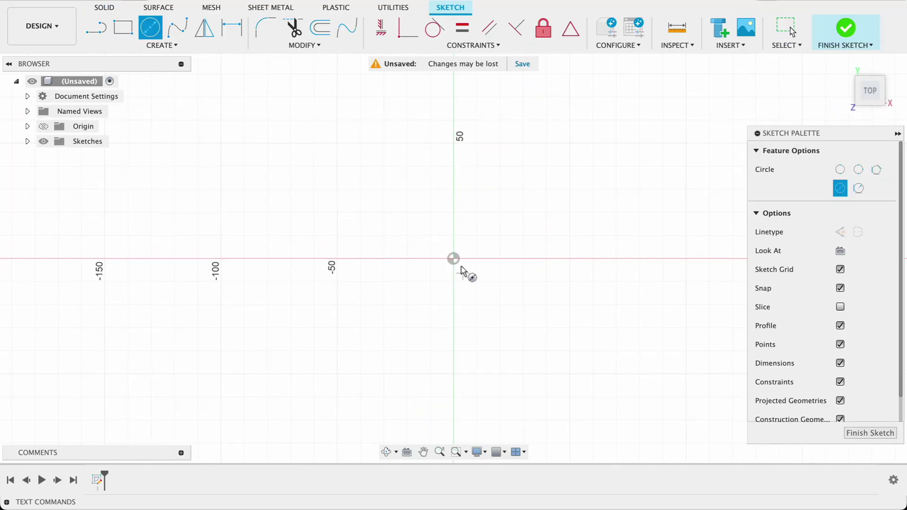
pyautogui.click(455, 259)
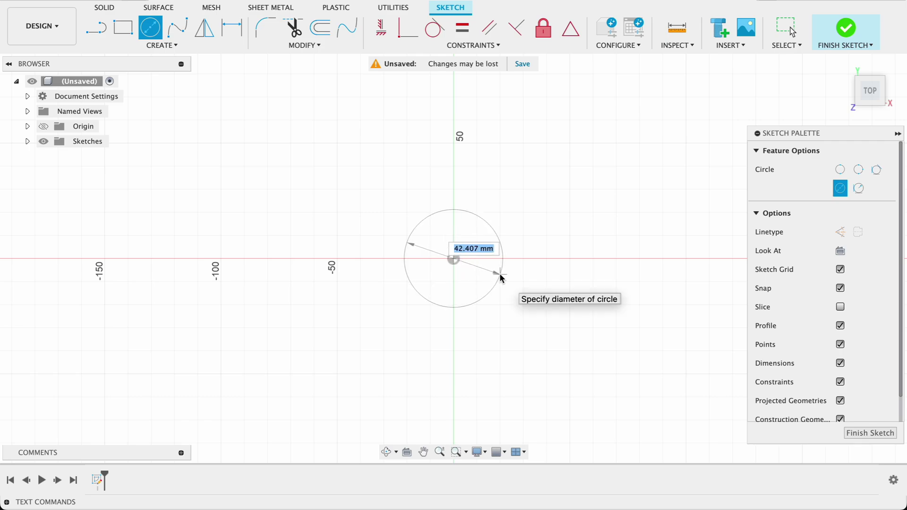
pyautogui.write('100')
pyautogui.press('Return')
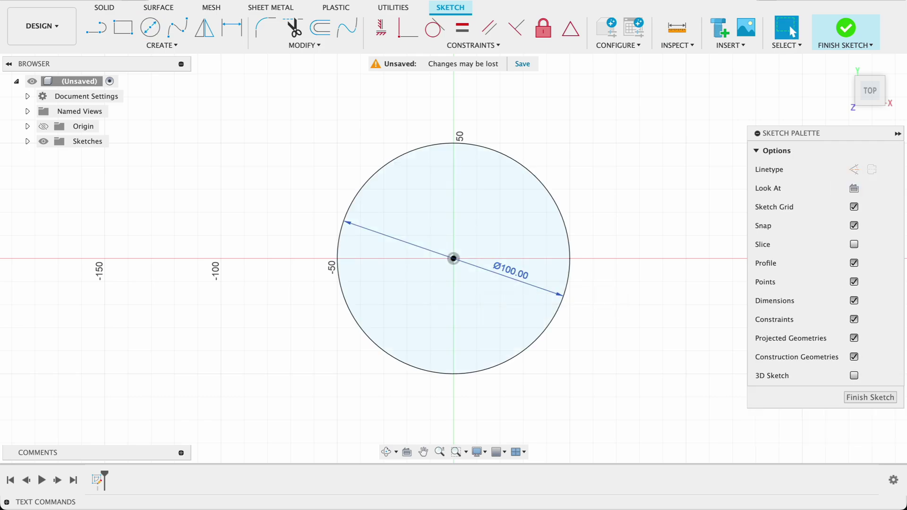
pyautogui.click(854, 400)
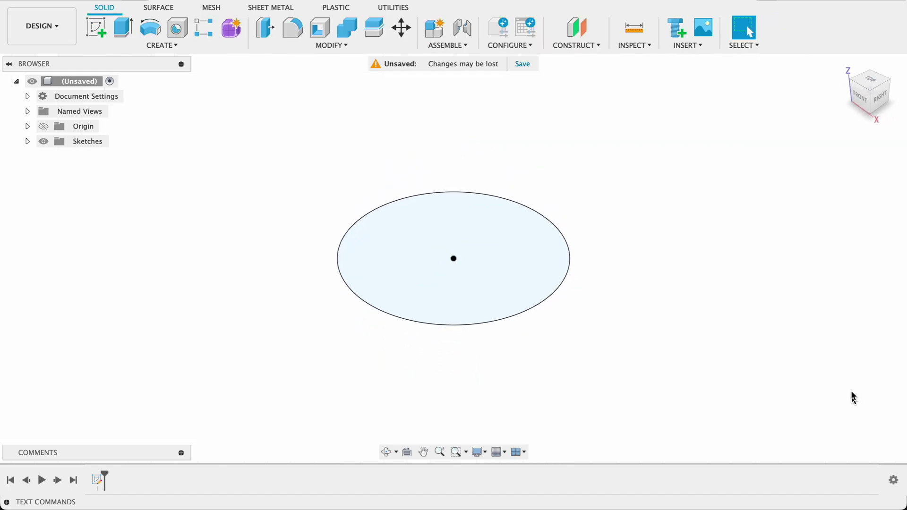
# Create an Offset Plane 200 mm above the XY plane
pyautogui.click(572, 47)
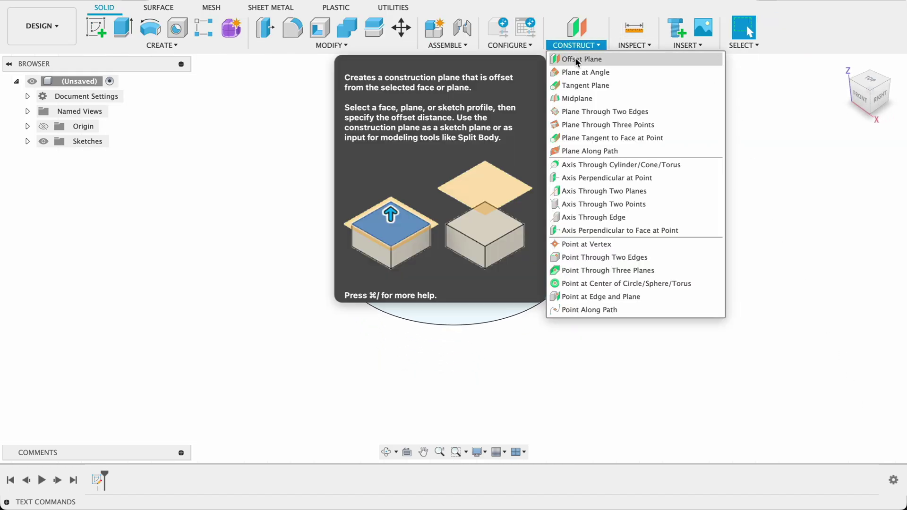
pyautogui.click(576, 60)
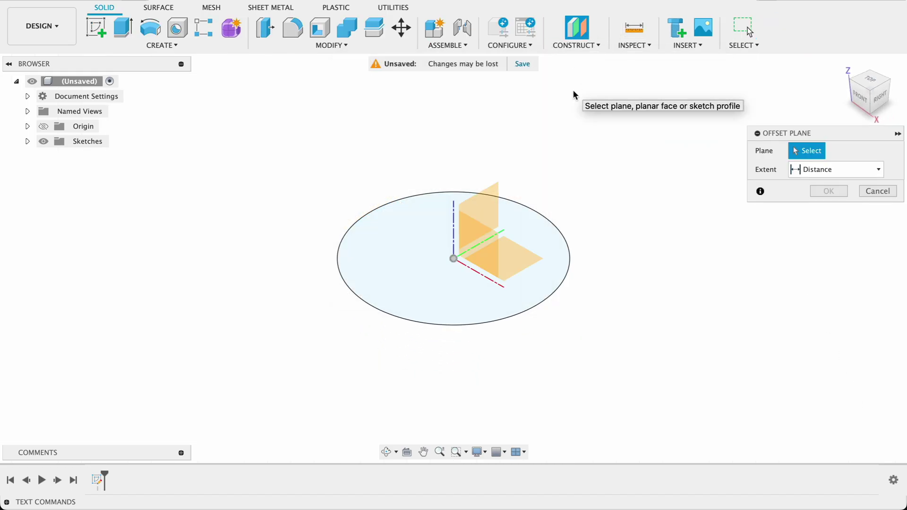
pyautogui.click(522, 251)
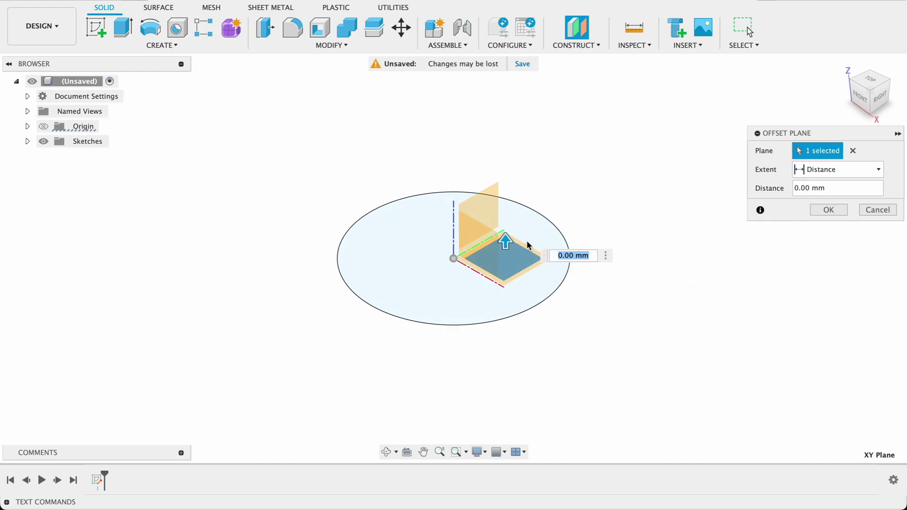
pyautogui.write('200')
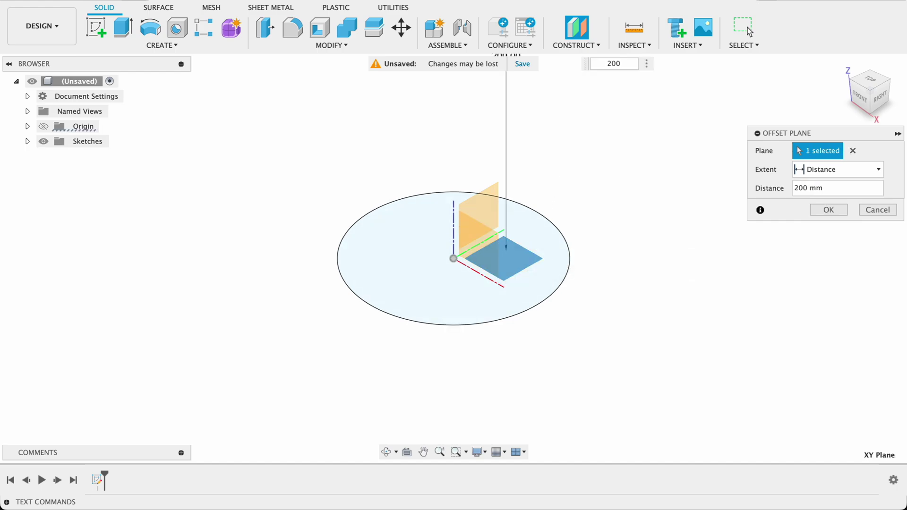
pyautogui.press('Return')
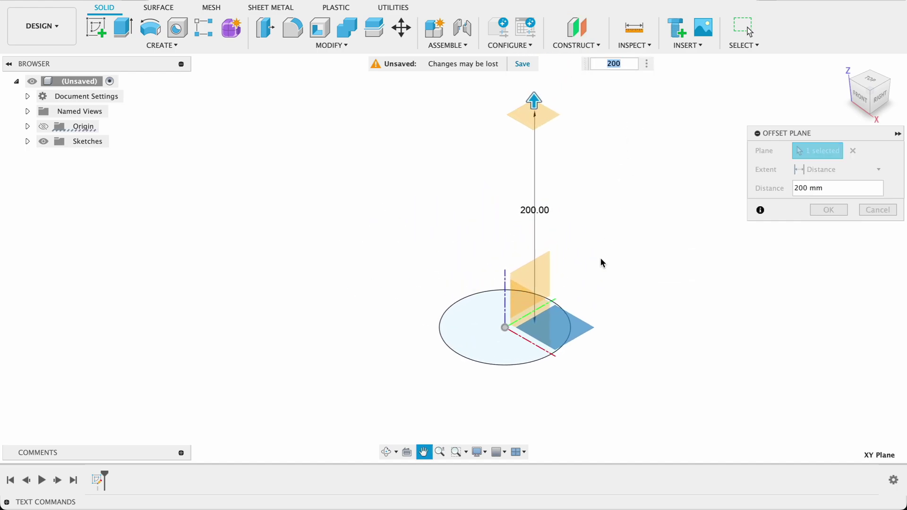
pyautogui.click(830, 210)
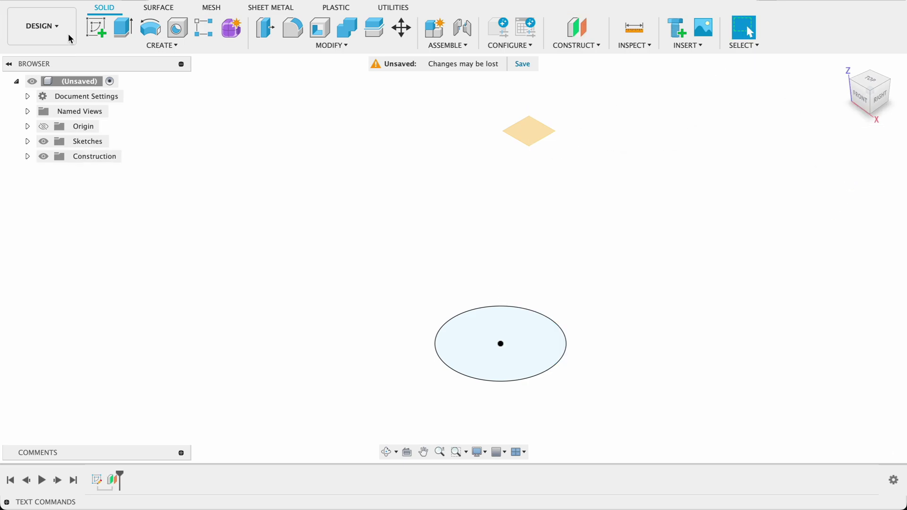
pyautogui.click(93, 30)
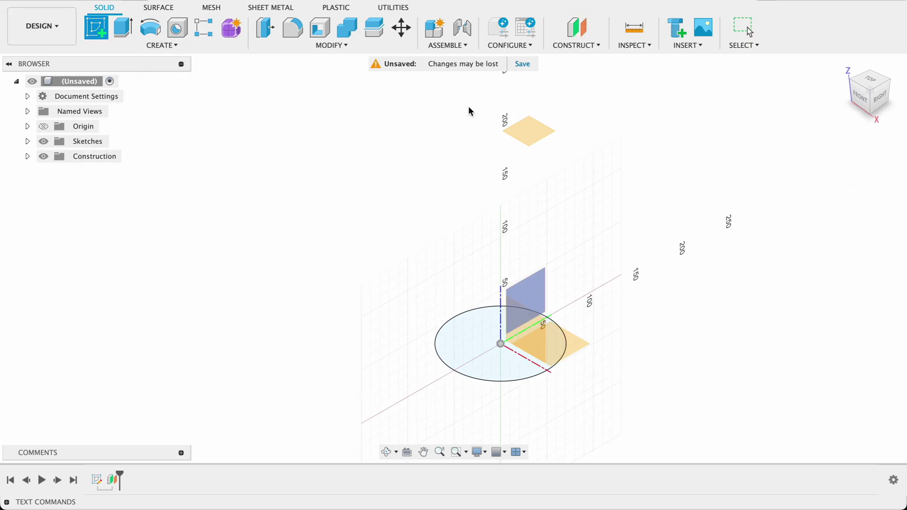
# Start a sketch on the offset plane and begin a 150 mm ellipse, then cancel it
pyautogui.click(519, 134)
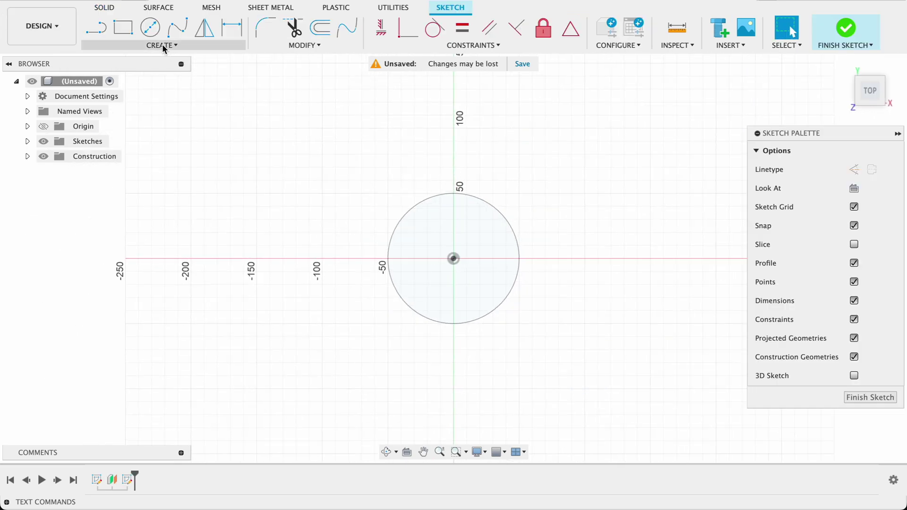
pyautogui.click(163, 46)
pyautogui.click(141, 125)
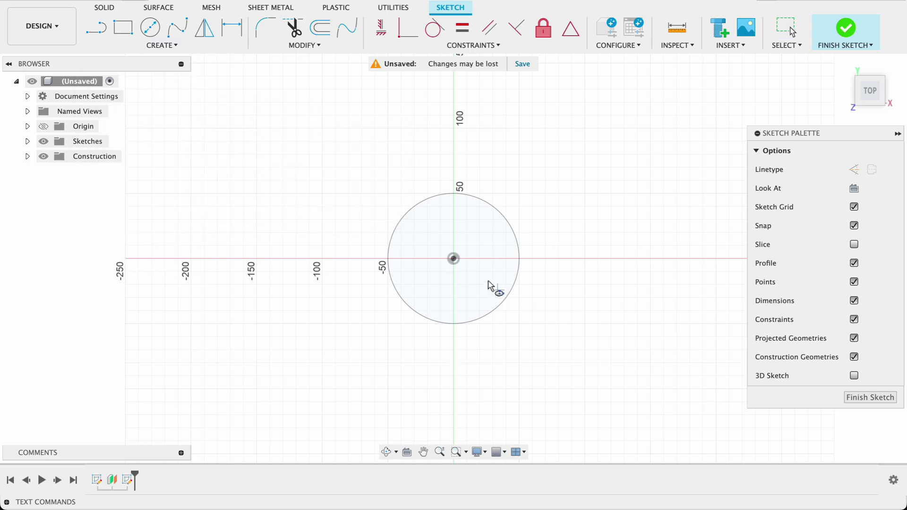
pyautogui.click(466, 260)
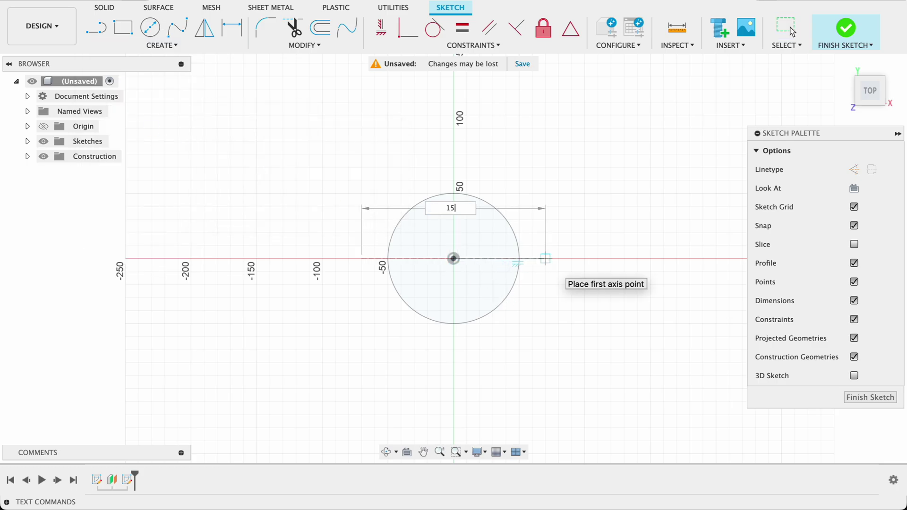
pyautogui.write('150')
pyautogui.press('Tab')
pyautogui.press('Escape')
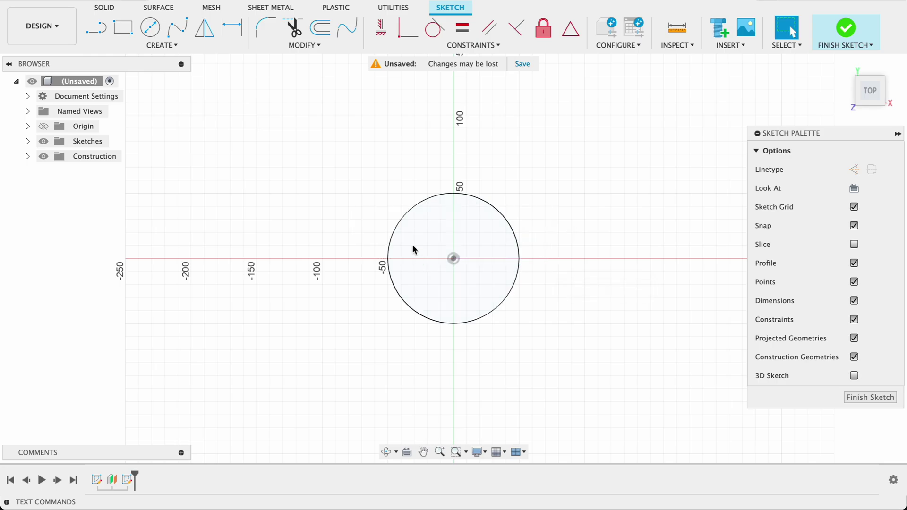
# Draw a 150 by 55 mm ellipse centred above the circle and finish the sketch
pyautogui.click(163, 45)
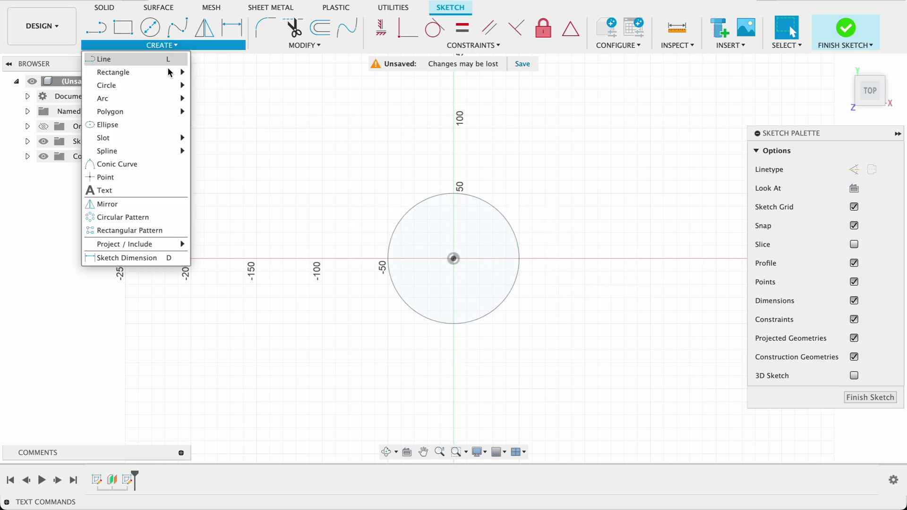
pyautogui.click(162, 122)
pyautogui.click(454, 259)
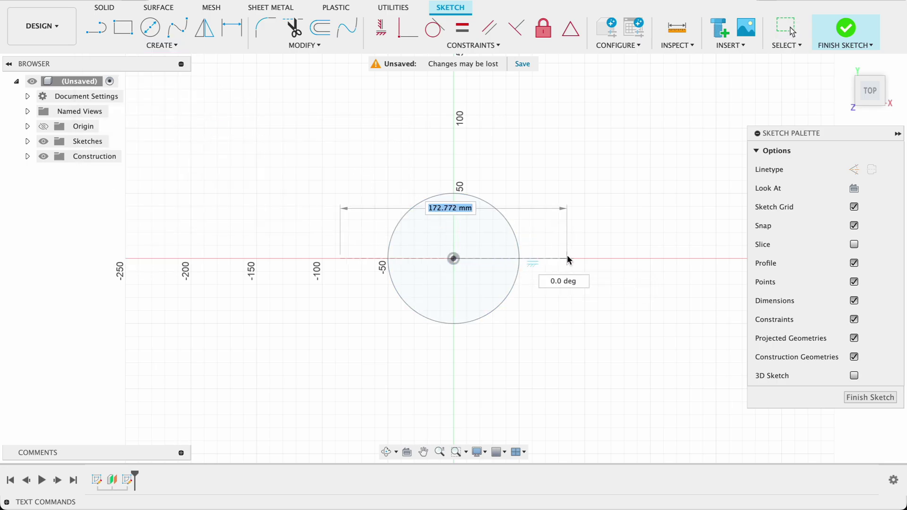
pyautogui.write('15')
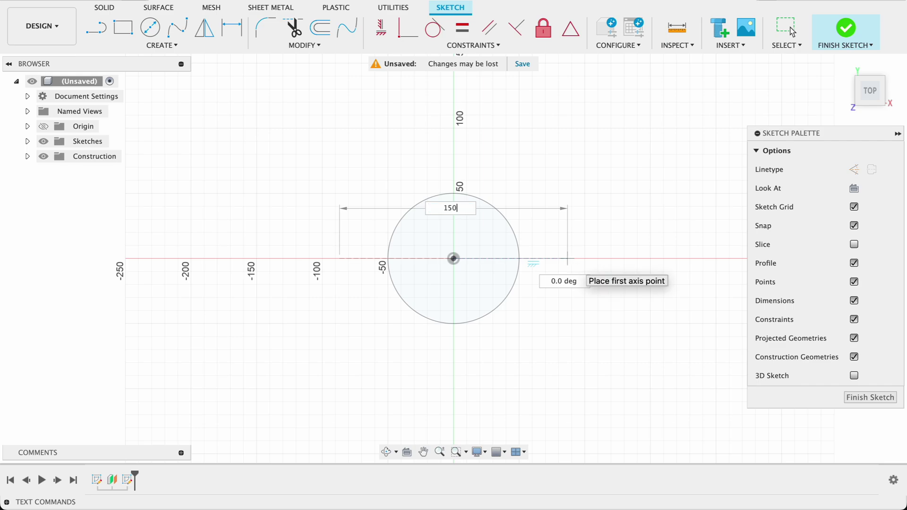
pyautogui.write('0')
pyautogui.press('Return')
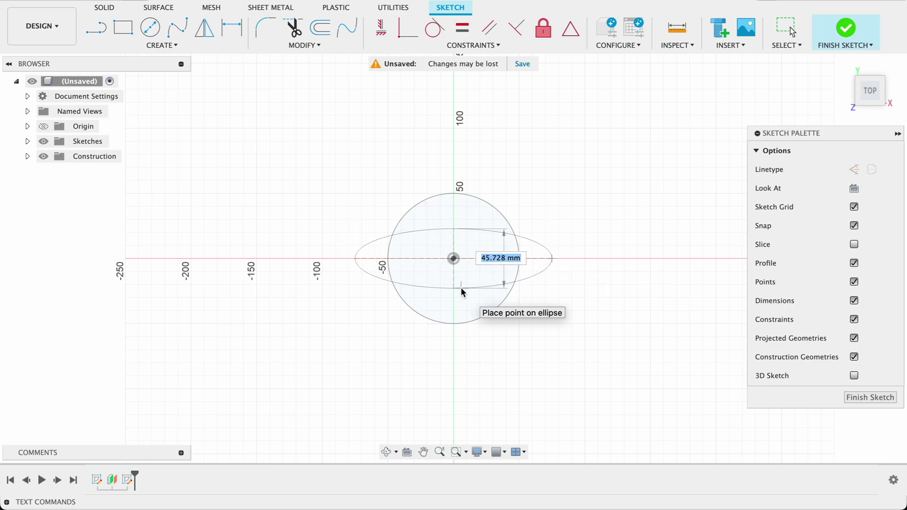
pyautogui.write('55')
pyautogui.press('Return')
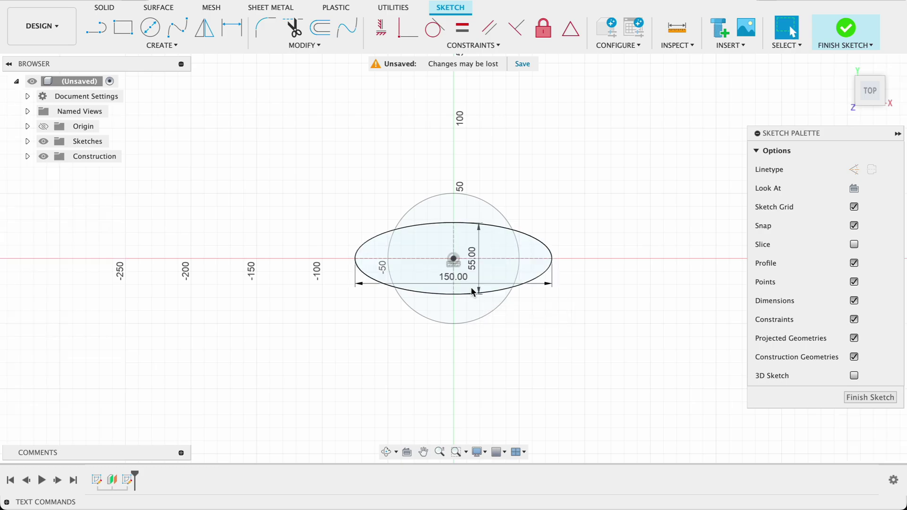
pyautogui.click(857, 397)
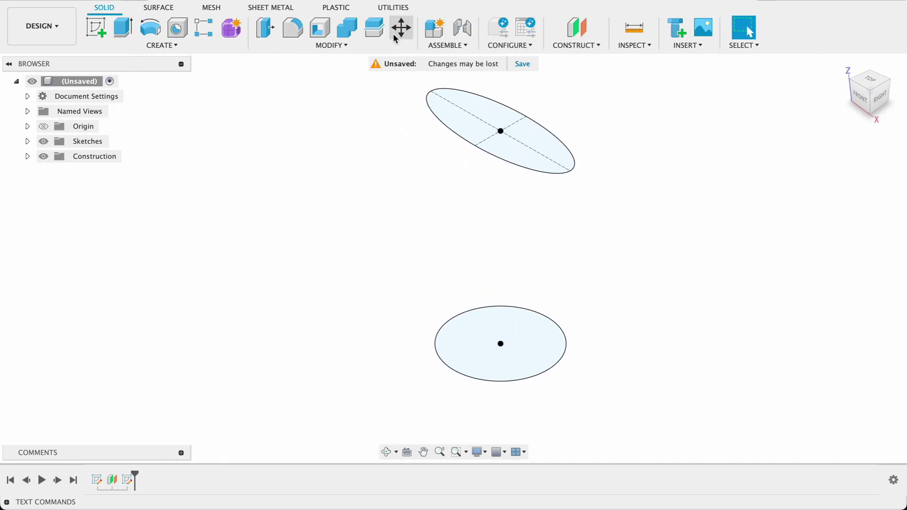
pyautogui.click(173, 45)
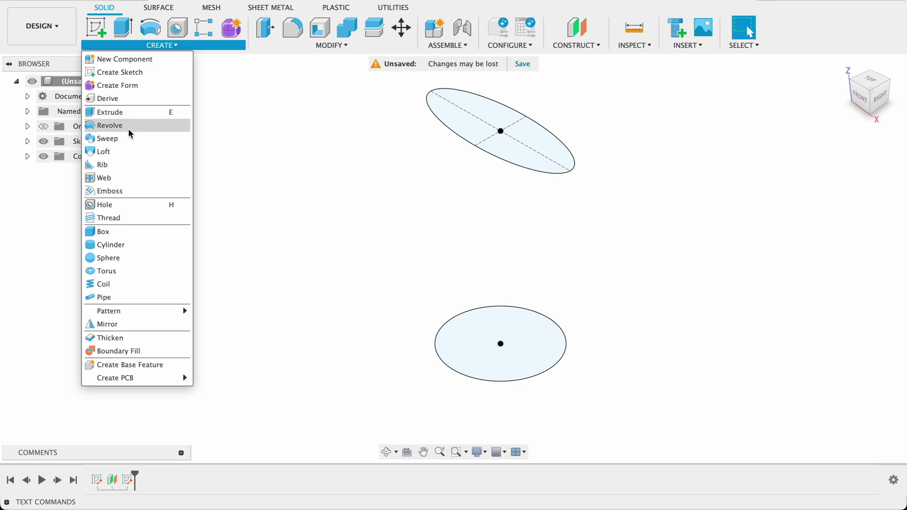
# Loft a solid between the circle and ellipse, then roll the timeline back before Loft1
pyautogui.click(104, 151)
pyautogui.click(462, 336)
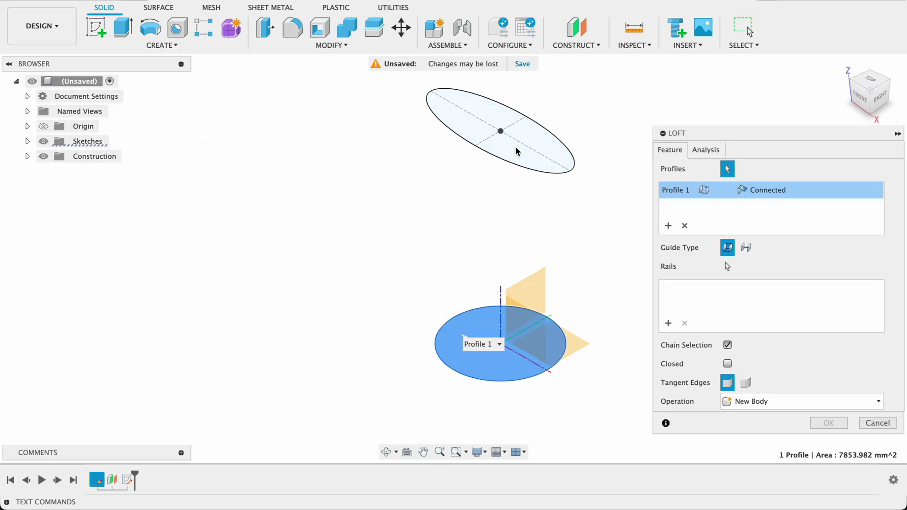
pyautogui.click(517, 152)
pyautogui.keyDown('shift'); pyautogui.moveTo(598, 252); pyautogui.dragTo(567, 222, button='middle'); pyautogui.keyUp('shift')
pyautogui.moveTo(620, 178); pyautogui.dragTo(535, 219, button='middle')
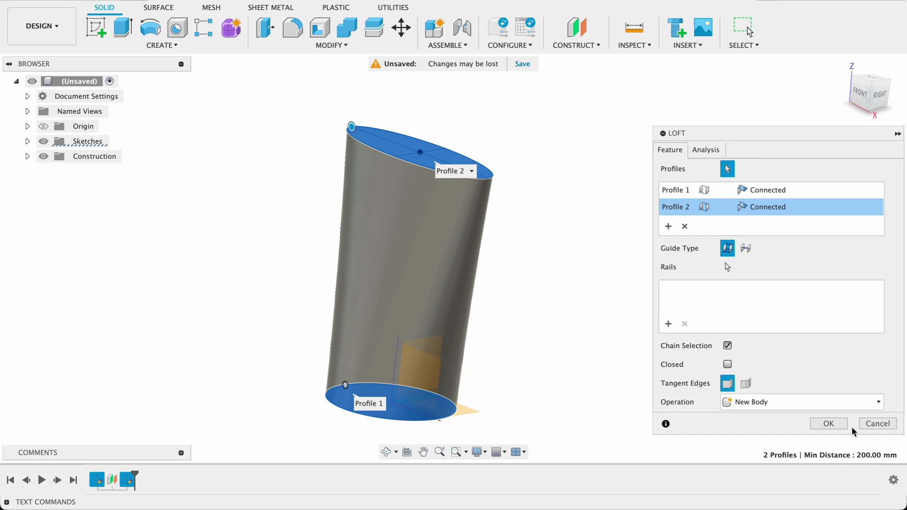
pyautogui.click(830, 426)
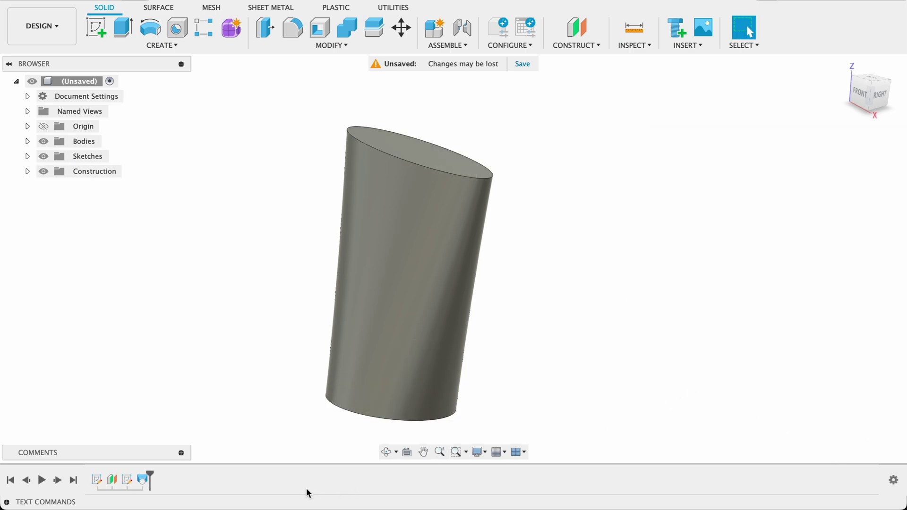
pyautogui.moveTo(150, 474); pyautogui.dragTo(135, 472)
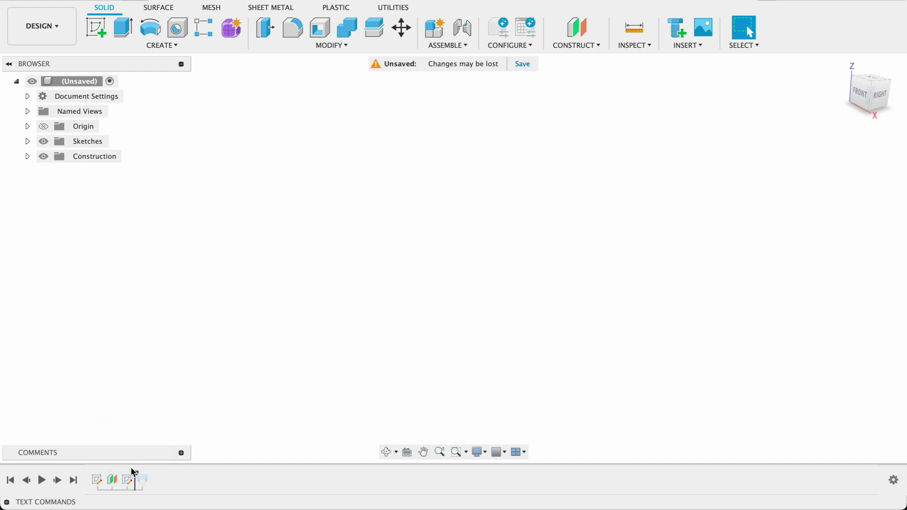
pyautogui.click(28, 141)
# Show Sketch1 and Sketch2 and start a new sketch on the vertical origin plane
pyautogui.click(54, 171)
pyautogui.click(55, 156)
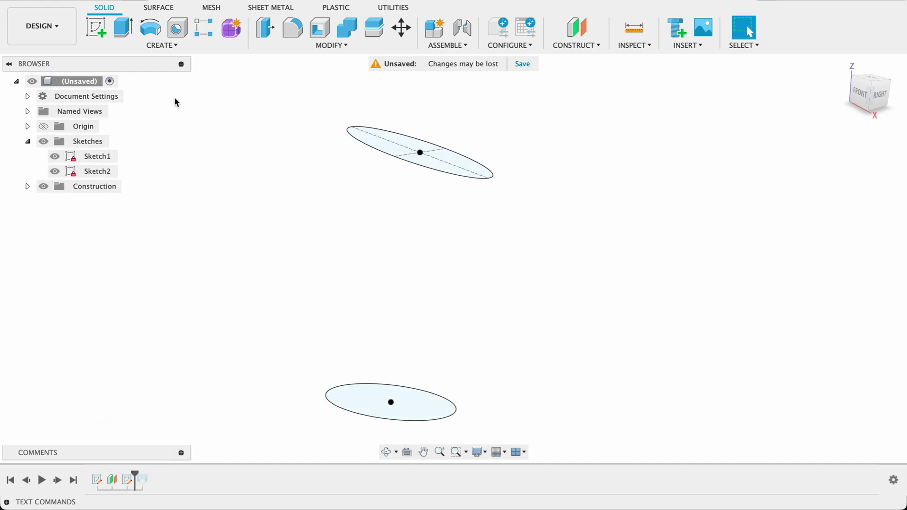
pyautogui.click(96, 28)
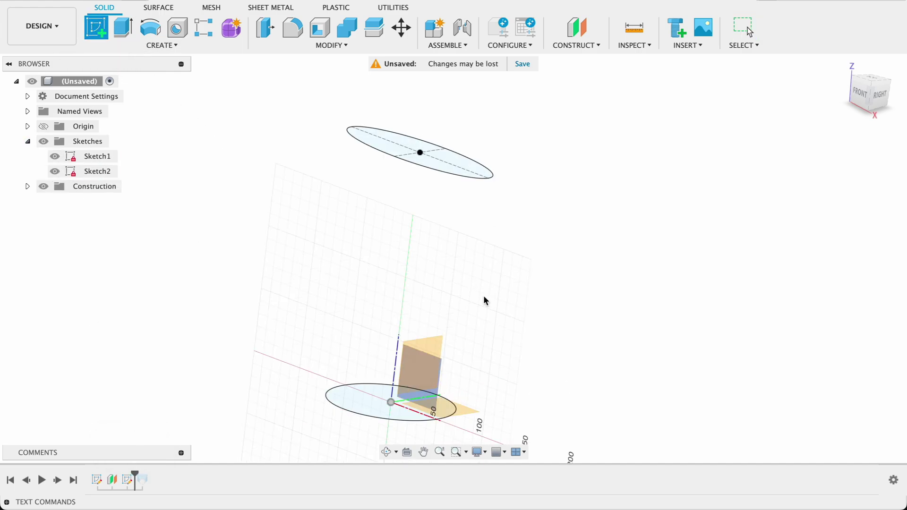
pyautogui.click(431, 341)
pyautogui.moveTo(561, 203)
pyautogui.mouseDown(button='middle')
pyautogui.moveTo(537, 237)
pyautogui.moveTo(543, 196)
pyautogui.mouseUp(button='middle')
pyautogui.press('Escape')
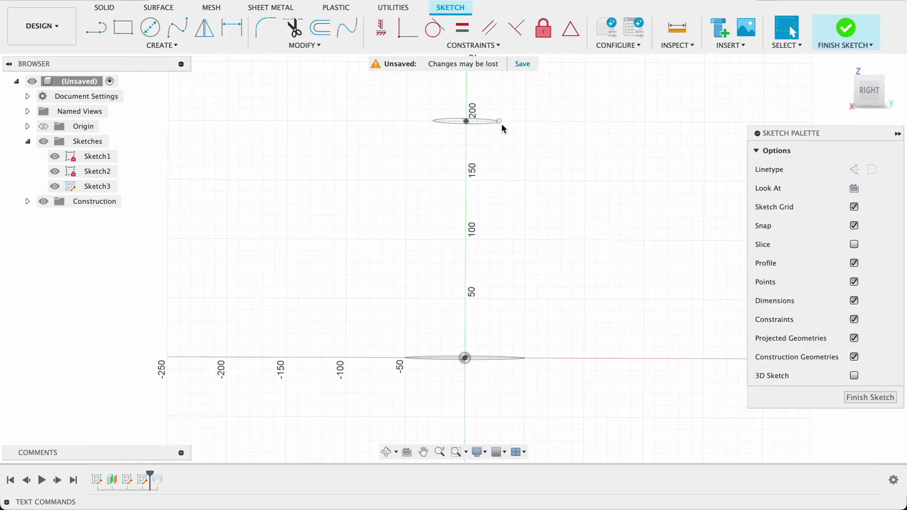
# Project the top ellipse and bottom circle into the sketch and view it face-on
pyautogui.press('p')
pyautogui.click(492, 124)
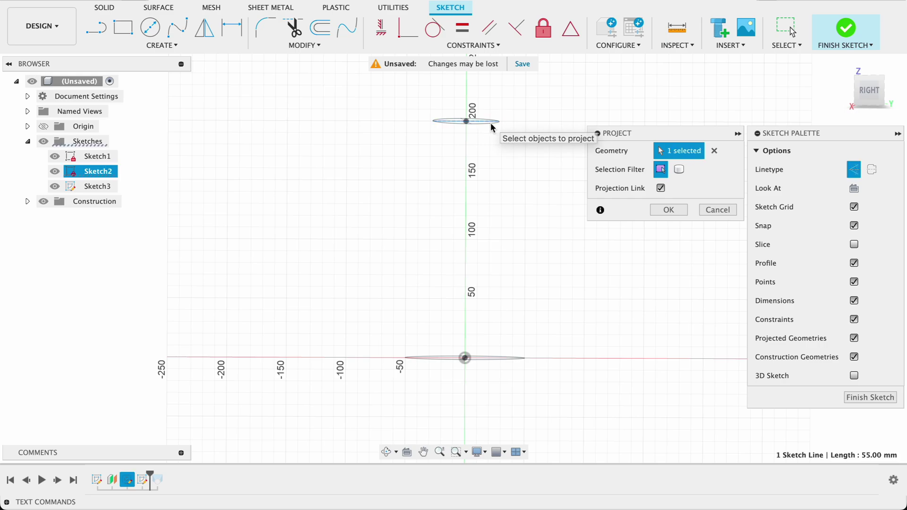
pyautogui.click(492, 124)
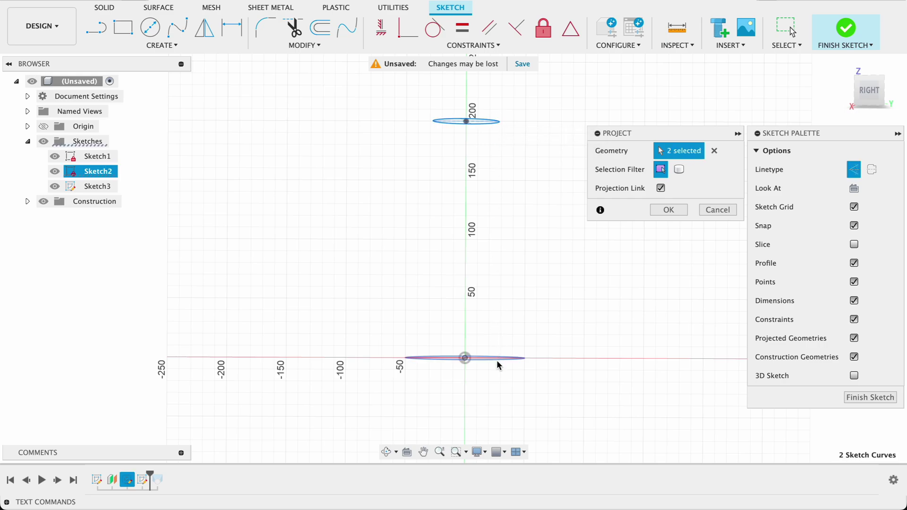
pyautogui.click(470, 359)
pyautogui.click(673, 210)
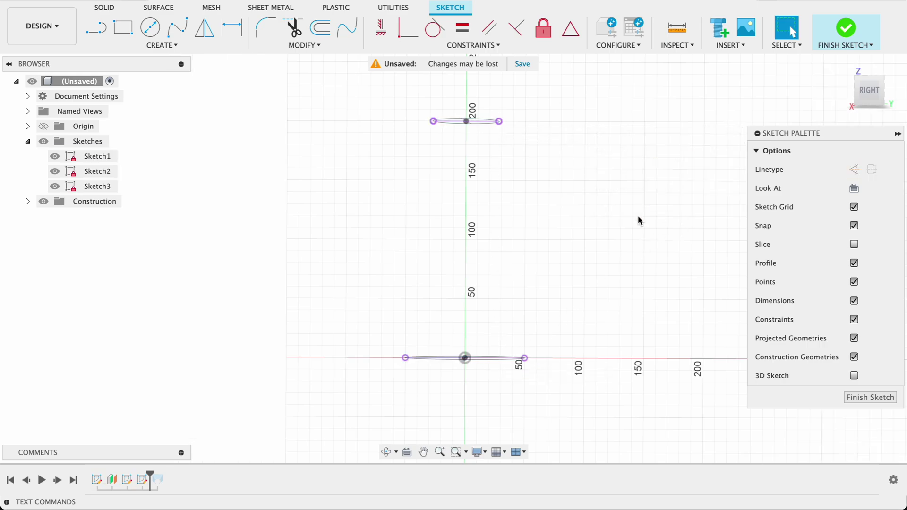
pyautogui.click(870, 88)
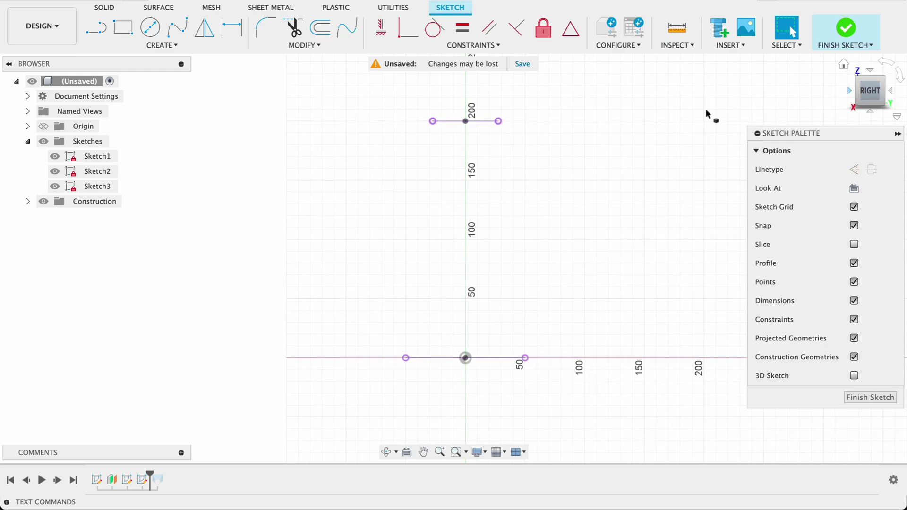
# Draw a three-point fit spline from the top ellipse's left end to the bottom profile's left end
pyautogui.click(174, 32)
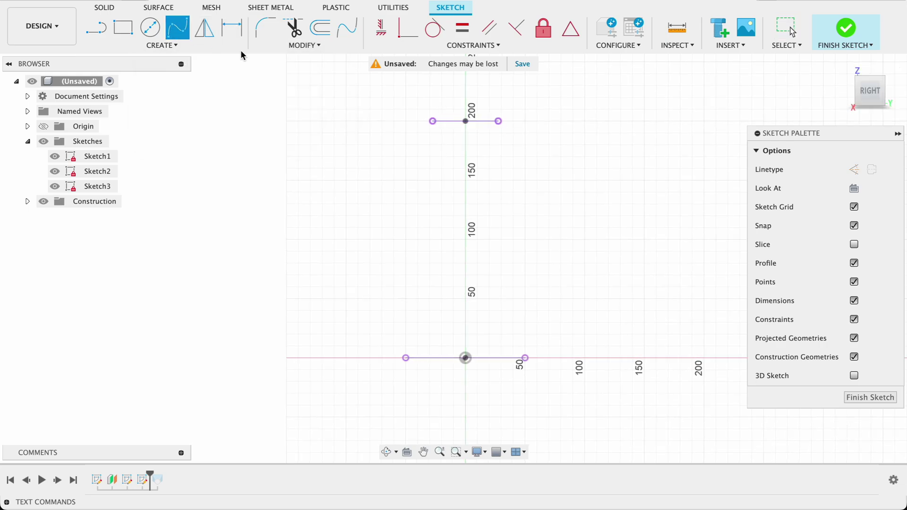
pyautogui.click(433, 122)
pyautogui.click(426, 203)
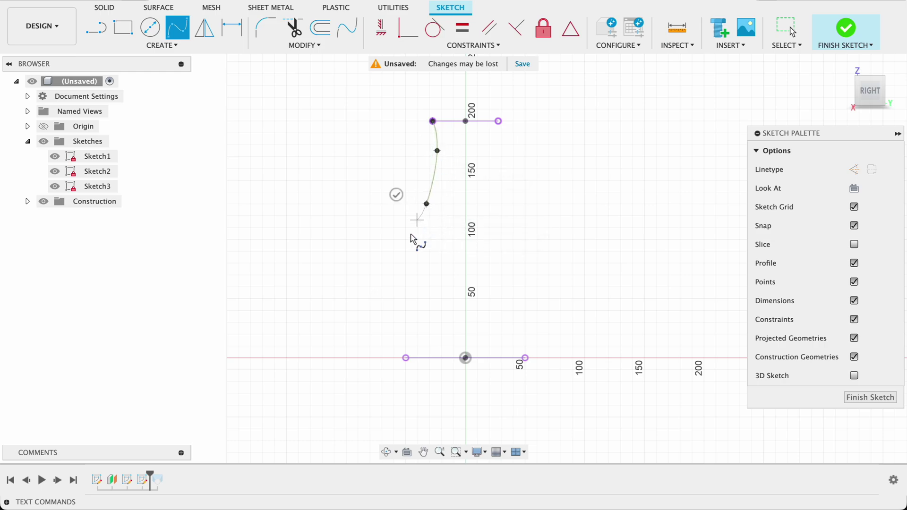
pyautogui.click(406, 359)
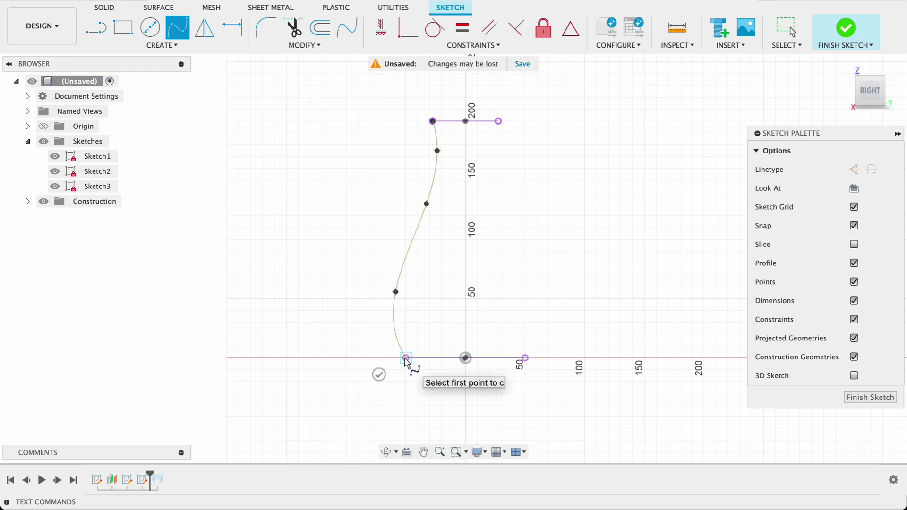
pyautogui.click(407, 359)
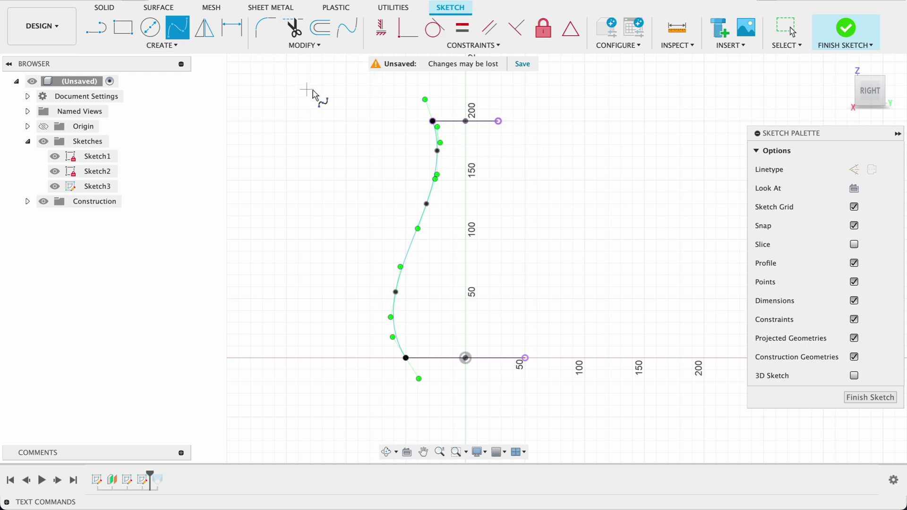
# Draw a vertical construction line from the top ellipse's centre down to the origin
pyautogui.press('l')
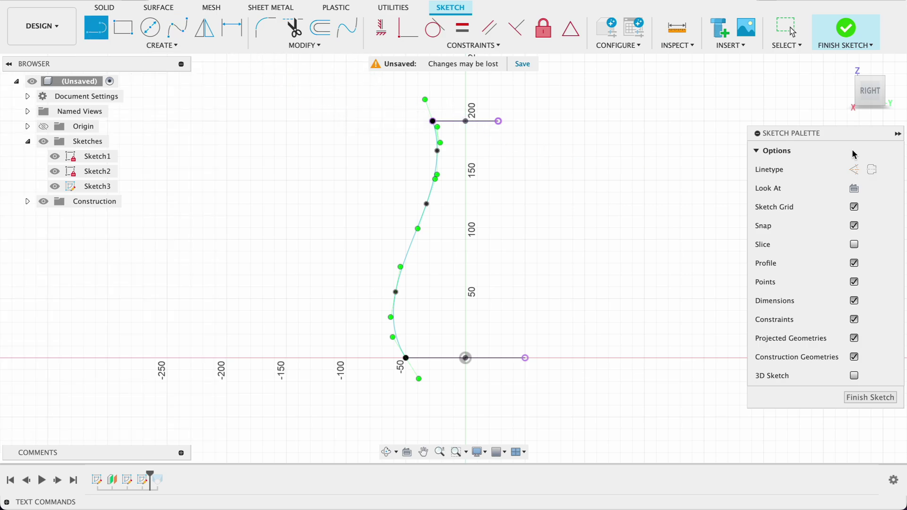
pyautogui.click(854, 169)
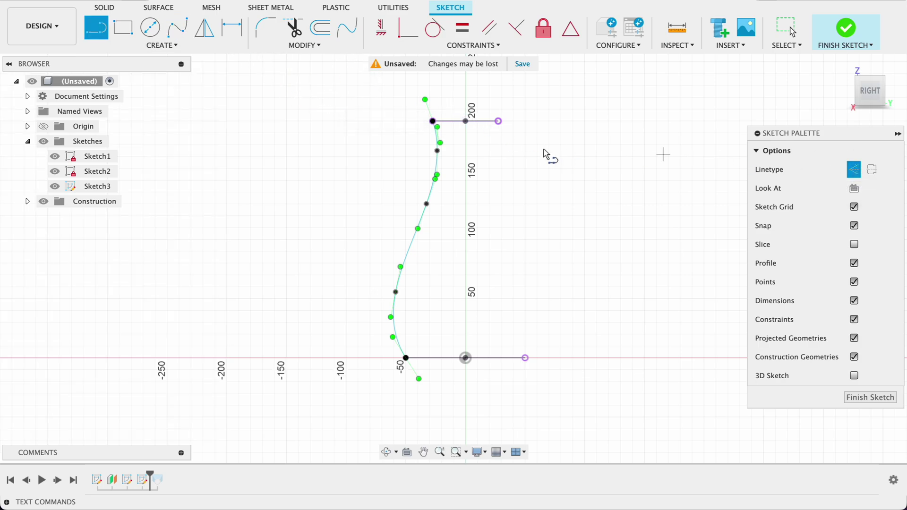
pyautogui.click(466, 121)
pyautogui.click(466, 358)
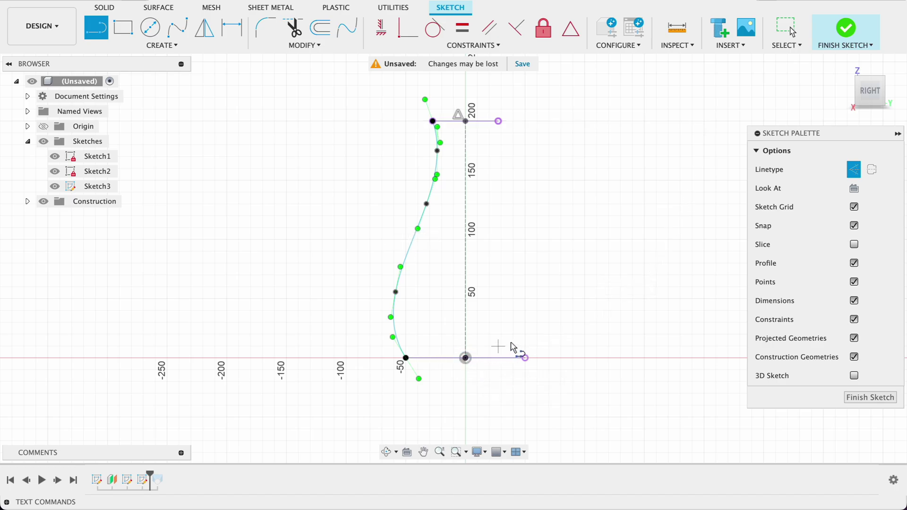
pyautogui.press('Escape')
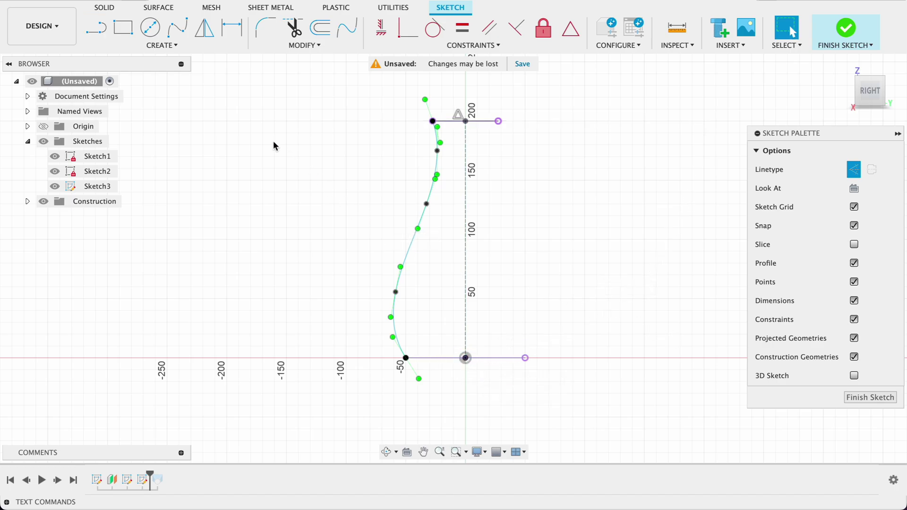
# Mirror the spline across the construction centreline, finish Sketch3, and roll history forward to Loft1
pyautogui.click(161, 46)
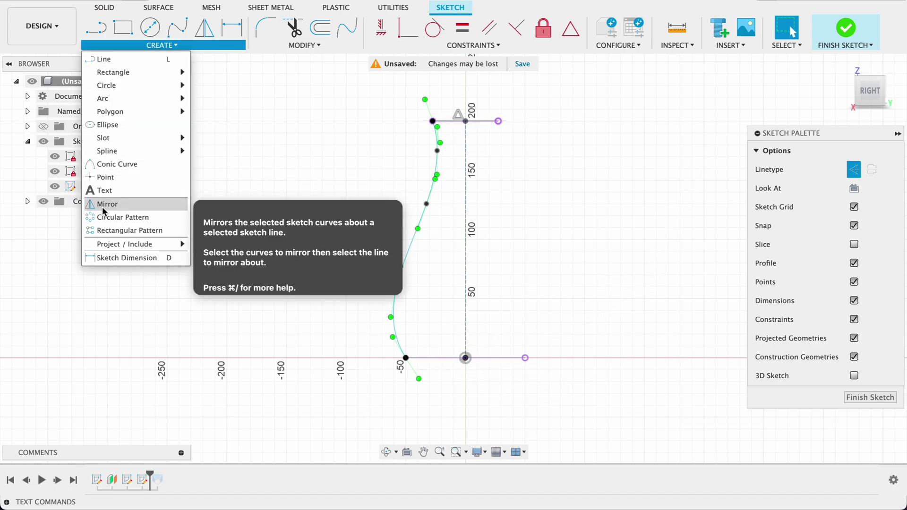
pyautogui.click(106, 203)
pyautogui.click(428, 216)
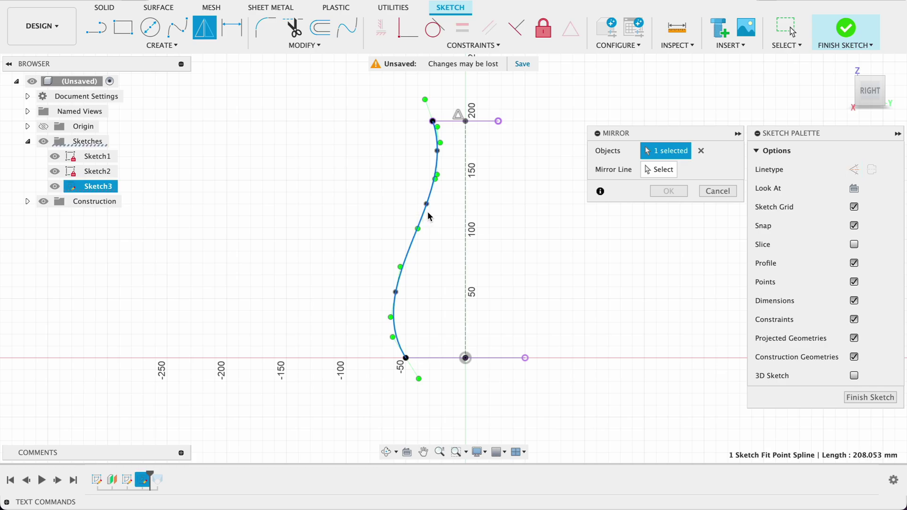
pyautogui.click(664, 170)
pyautogui.click(466, 195)
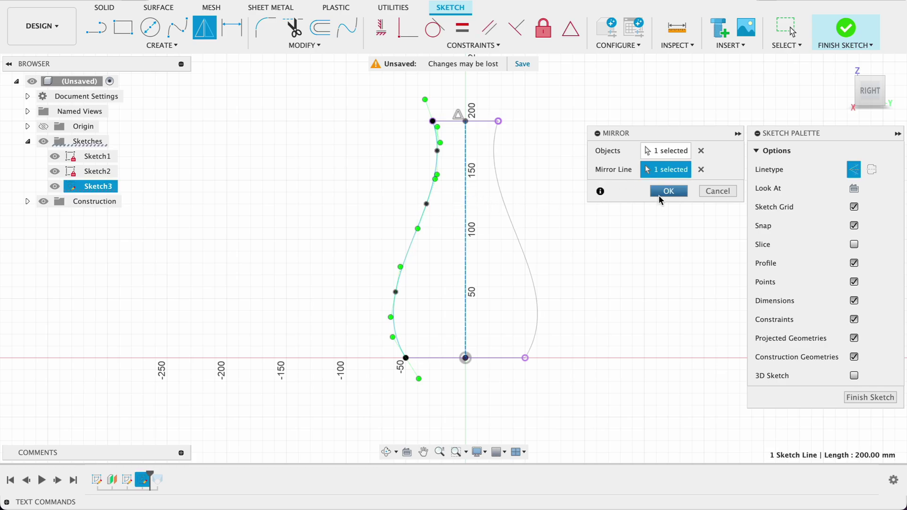
pyautogui.click(664, 192)
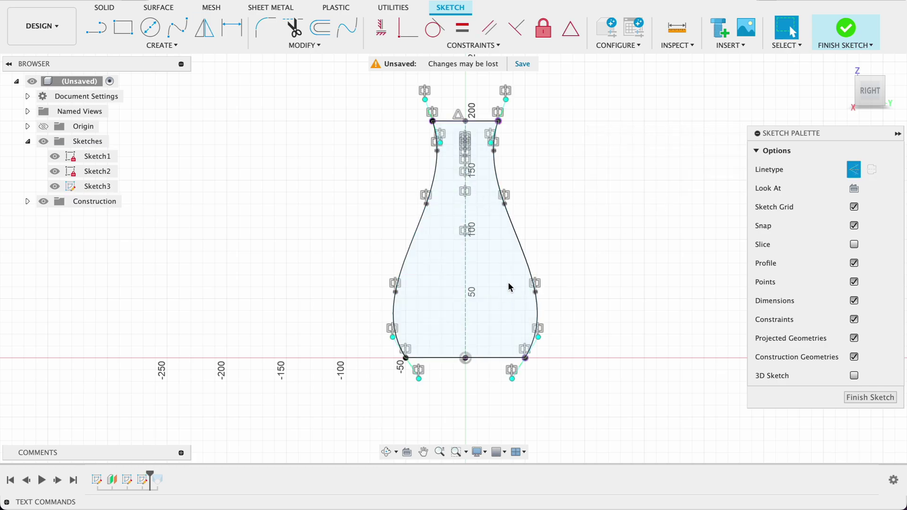
pyautogui.click(864, 398)
pyautogui.moveTo(151, 474); pyautogui.dragTo(165, 474)
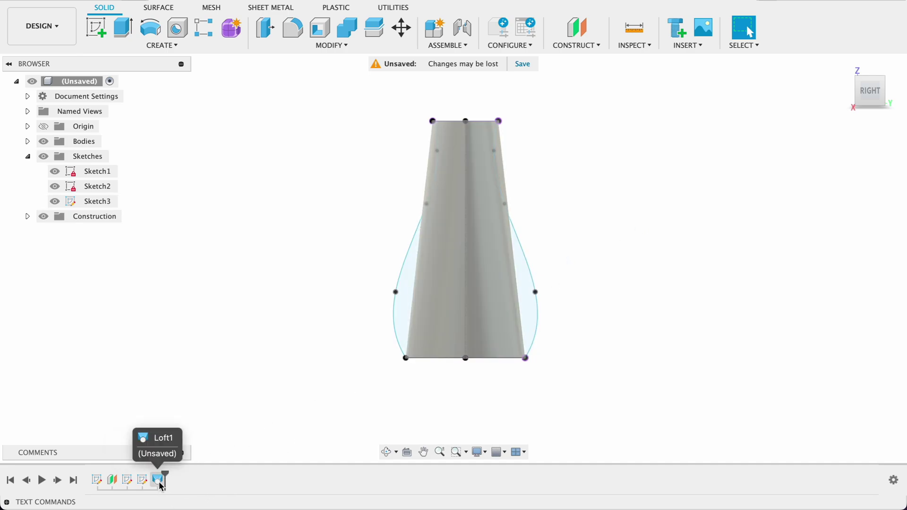
# Add the right and left Sketch3 splines as Loft1 rails, then roll history back before the loft
pyautogui.doubleClick(158, 481)
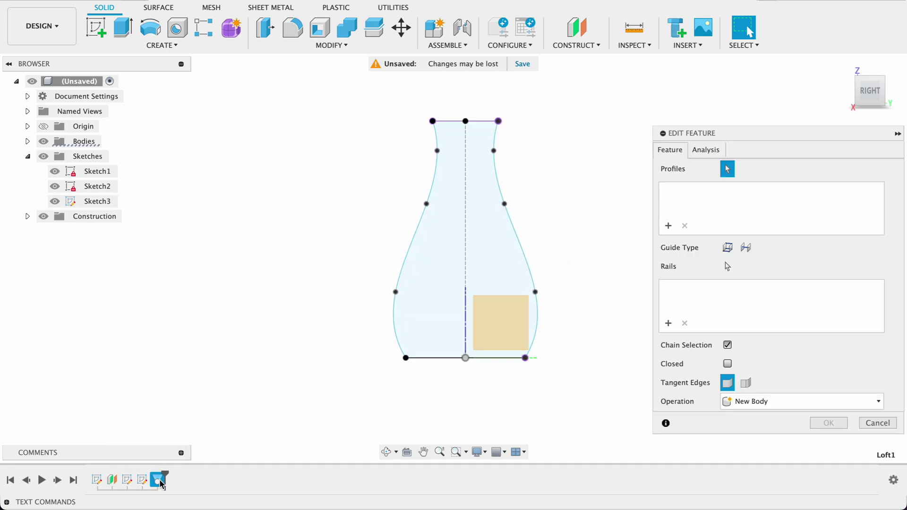
pyautogui.click(670, 323)
pyautogui.click(526, 267)
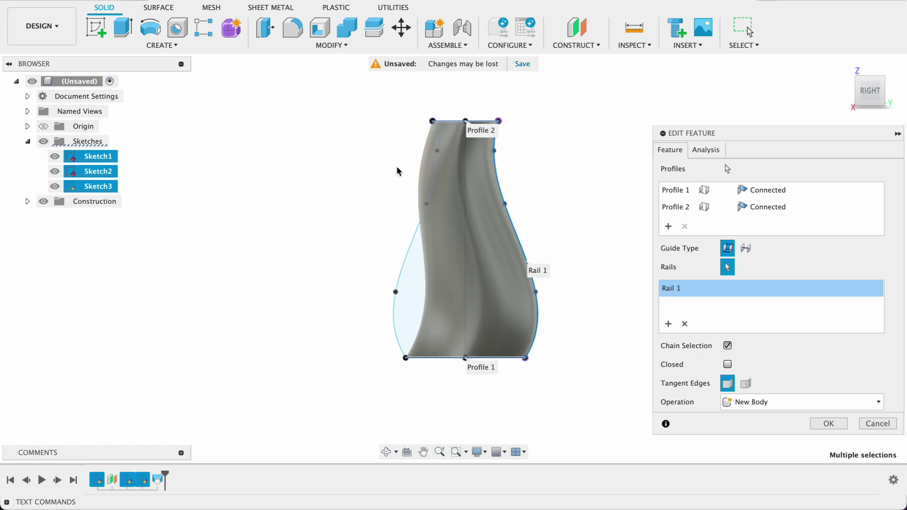
pyautogui.keyDown('shift'); pyautogui.moveTo(362, 194); pyautogui.dragTo(374, 216, button='middle'); pyautogui.keyUp('shift')
pyautogui.click(667, 324)
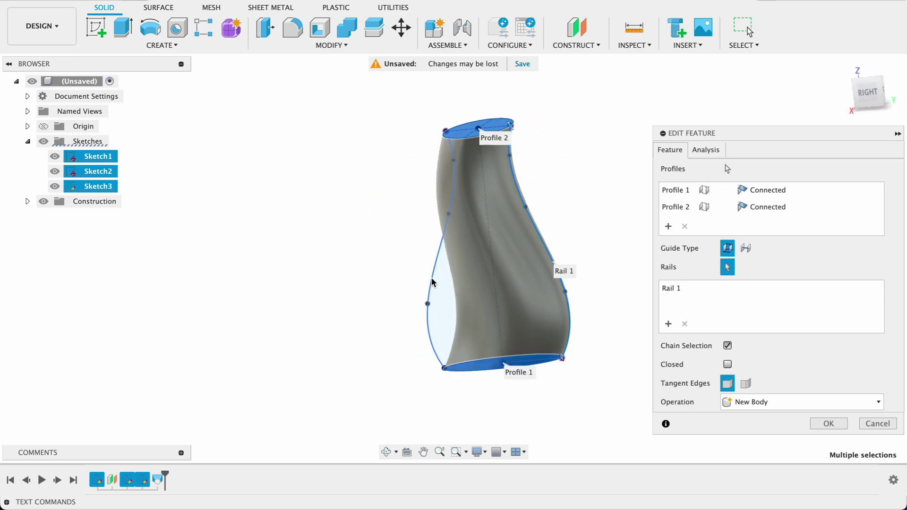
pyautogui.click(431, 282)
pyautogui.moveTo(558, 194)
pyautogui.keyDown('shift'); pyautogui.mouseDown(button='middle')
pyautogui.moveTo(586, 162)
pyautogui.moveTo(609, 178)
pyautogui.moveTo(572, 170)
pyautogui.moveTo(569, 188)
pyautogui.mouseUp(button='middle'); pyautogui.keyUp('shift')
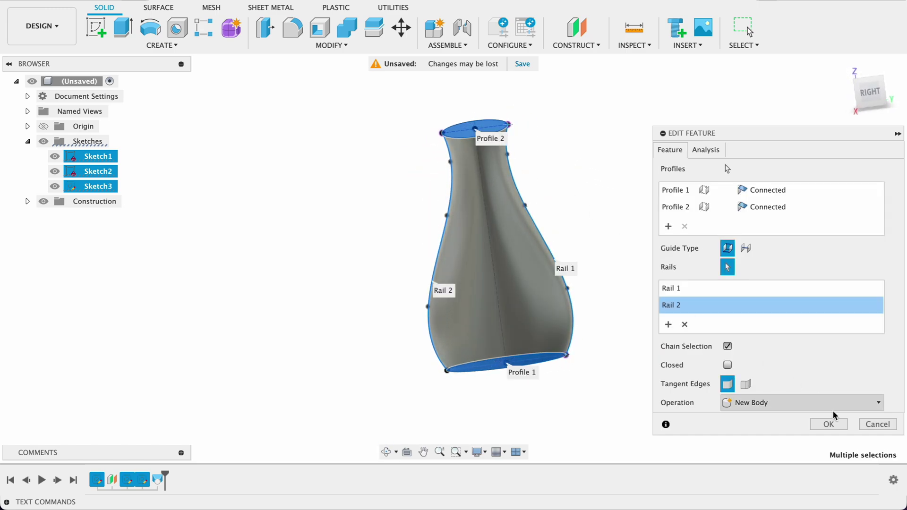
pyautogui.click(842, 426)
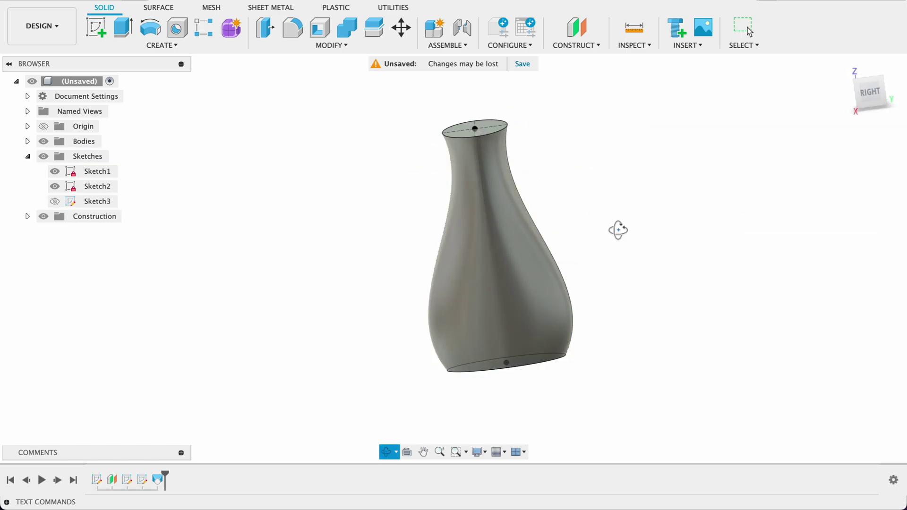
pyautogui.keyDown('shift'); pyautogui.moveTo(618, 229); pyautogui.dragTo(690, 226, button='middle'); pyautogui.keyUp('shift')
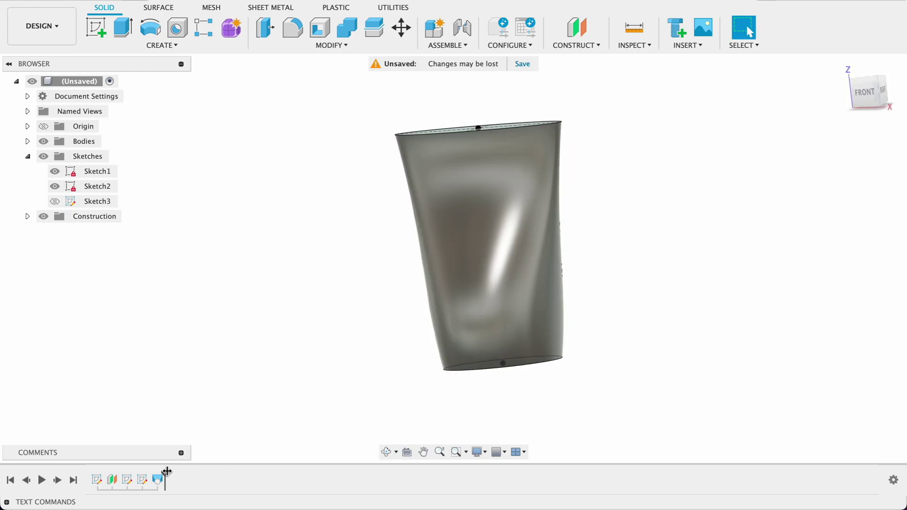
pyautogui.moveTo(166, 472); pyautogui.dragTo(149, 473)
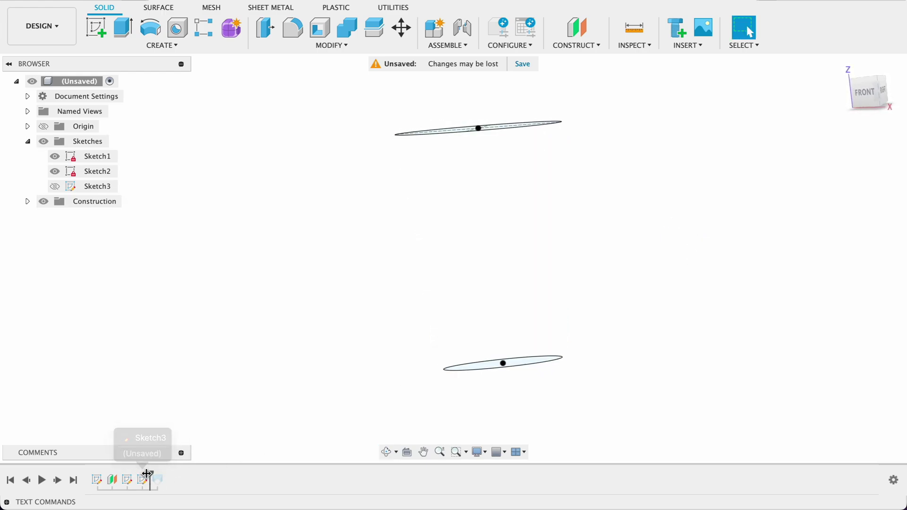
# Show the vase profile sketch and start a new sketch on the front plane
pyautogui.click(95, 27)
pyautogui.click(55, 187)
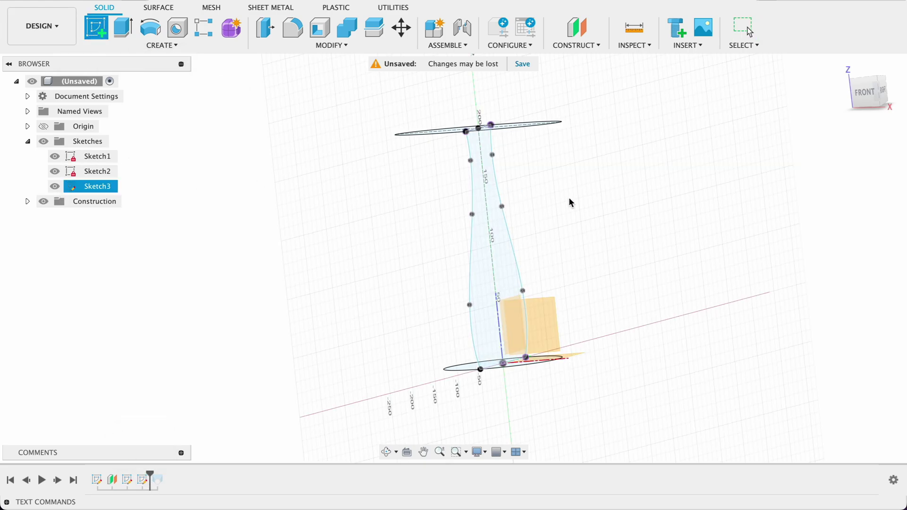
pyautogui.press('Escape')
pyautogui.moveTo(569, 201)
pyautogui.keyDown('shift'); pyautogui.mouseDown(button='middle')
pyautogui.moveTo(582, 188)
pyautogui.moveTo(575, 194)
pyautogui.moveTo(642, 208)
pyautogui.mouseUp(button='middle'); pyautogui.keyUp('shift')
pyautogui.press('Return')
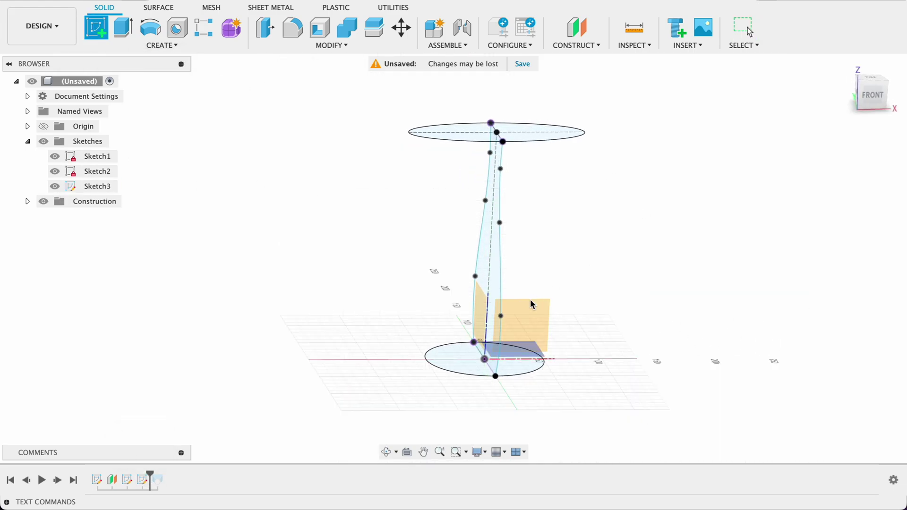
pyautogui.click(531, 300)
pyautogui.moveTo(569, 111); pyautogui.dragTo(569, 235, button='middle')
# Project the top and bottom elliptical profiles into Sketch4
pyautogui.press('p')
pyautogui.click(525, 140)
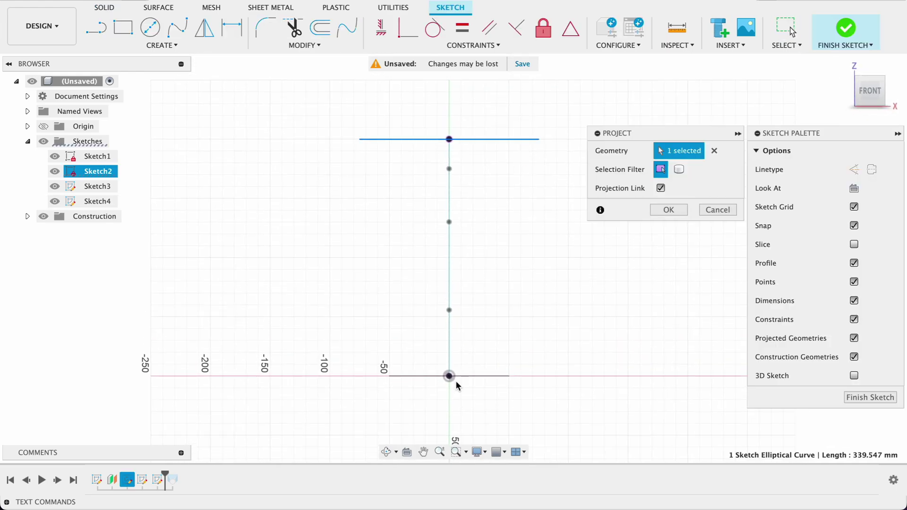
pyautogui.click(479, 377)
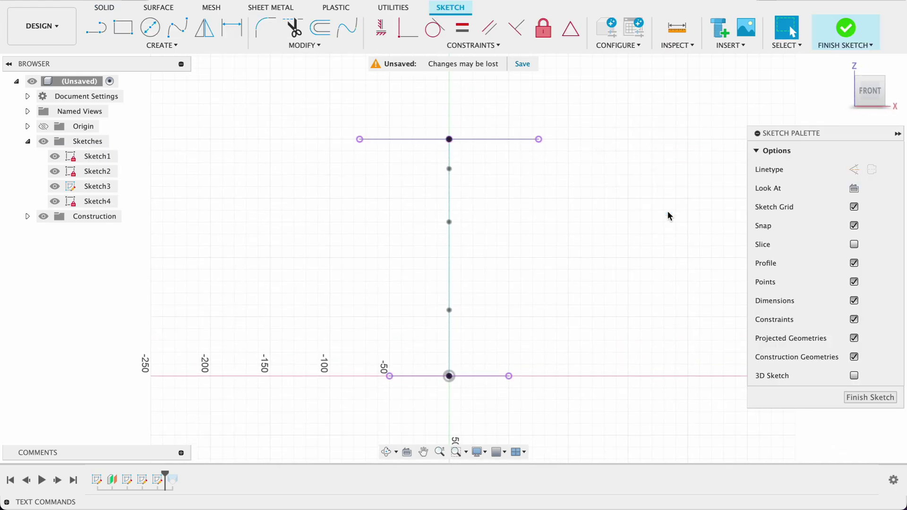
# Draw a fit-point spline from the top profile's left end to the bottom profile's left end
pyautogui.click(177, 27)
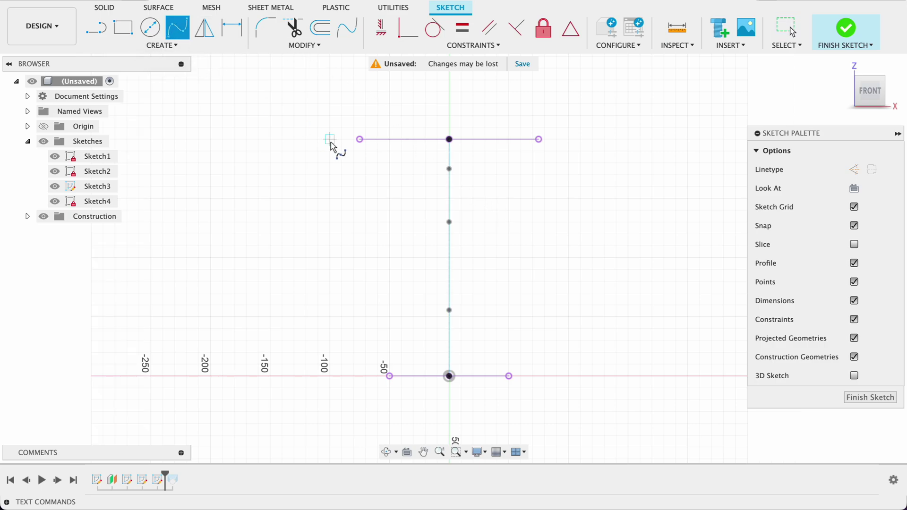
pyautogui.click(360, 140)
pyautogui.click(372, 169)
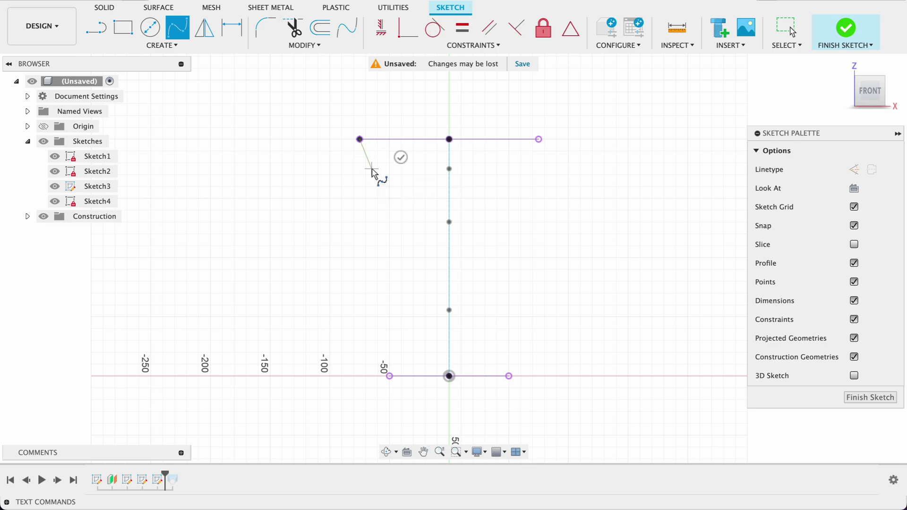
pyautogui.click(373, 224)
pyautogui.click(354, 293)
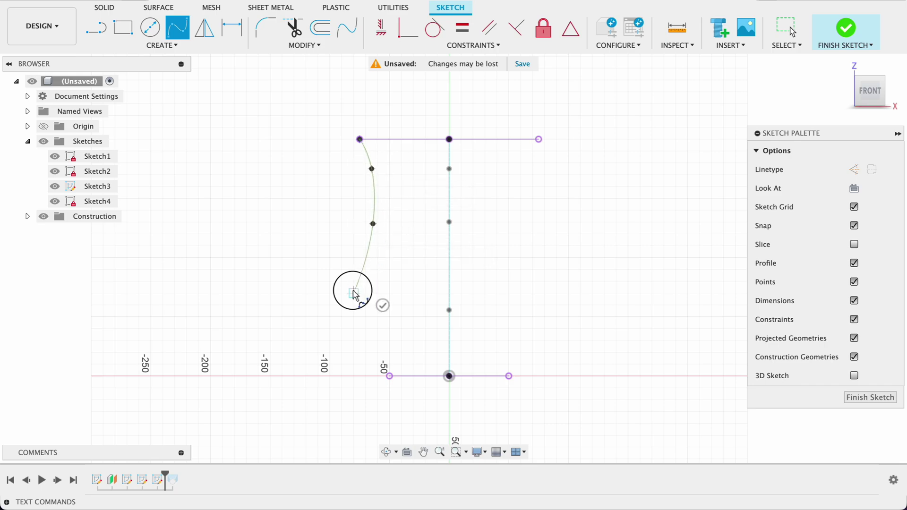
pyautogui.click(360, 349)
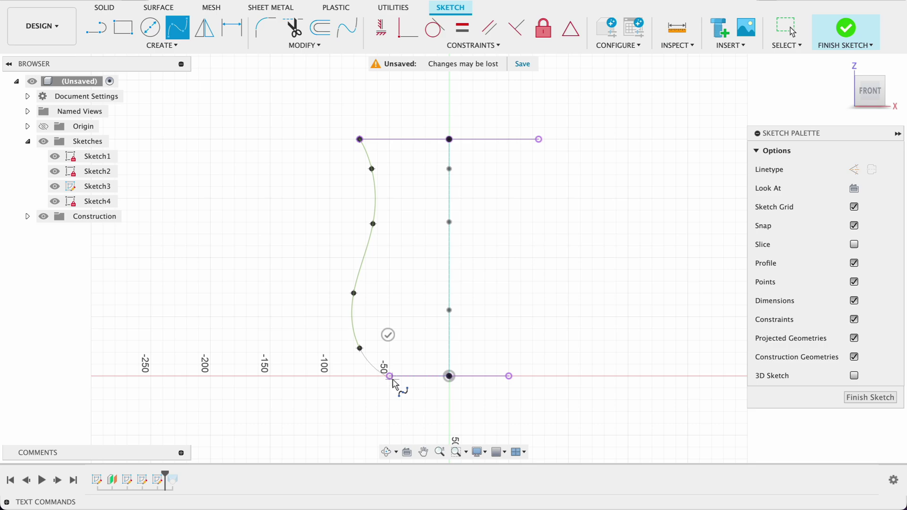
pyautogui.click(389, 376)
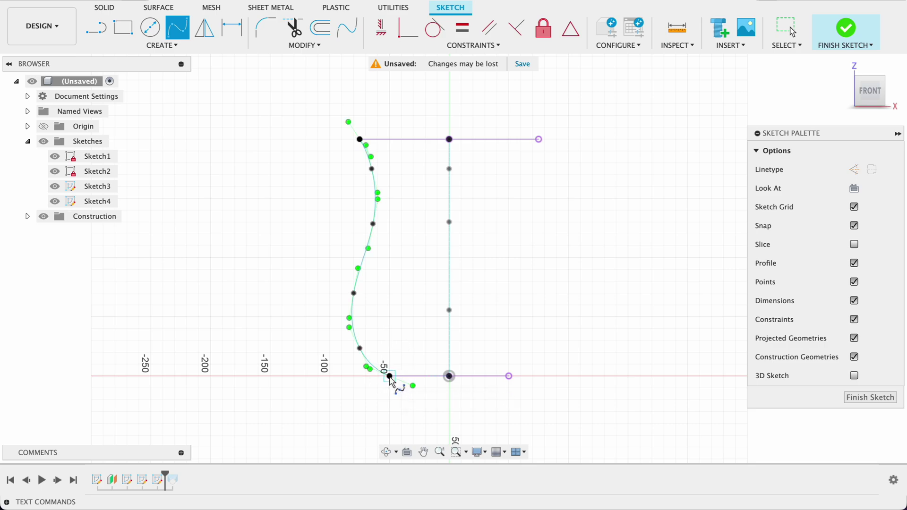
# Draw the right spline rail with a narrow waist and bulging belly, ending on the bottom's right end
pyautogui.click(539, 140)
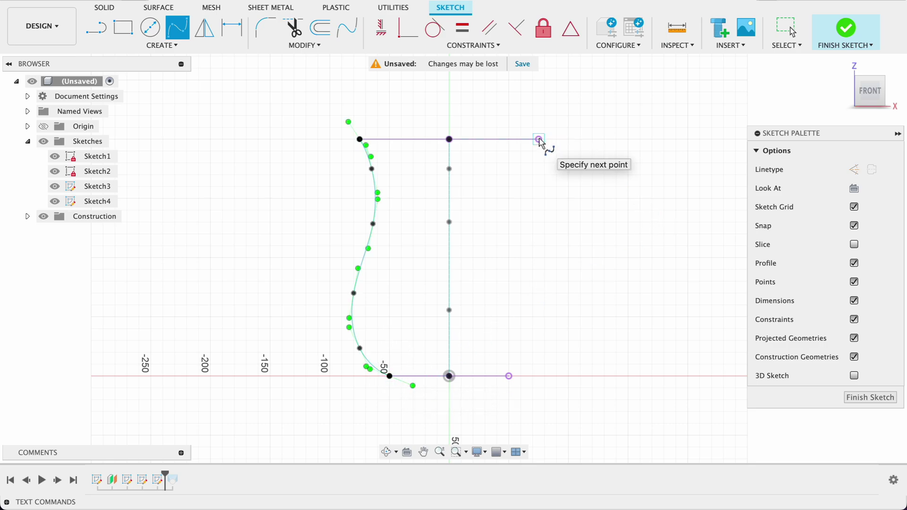
pyautogui.click(507, 159)
pyautogui.click(488, 184)
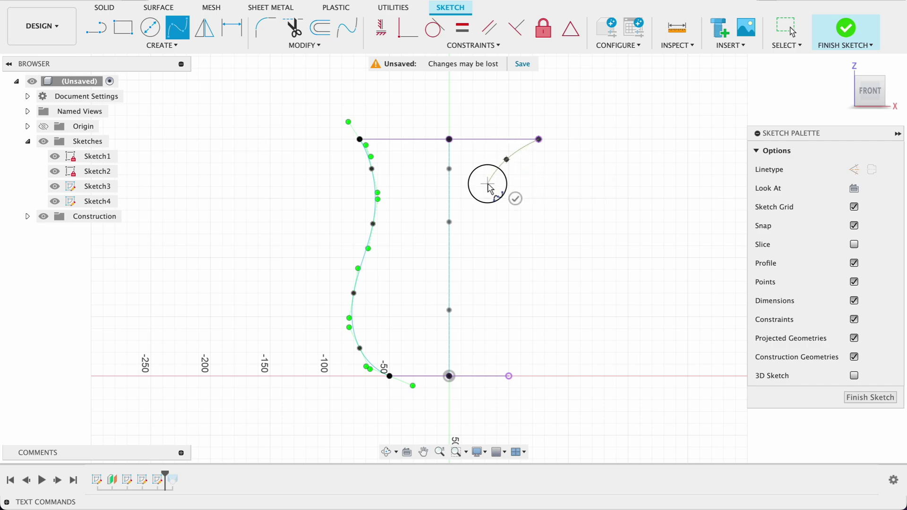
pyautogui.click(485, 234)
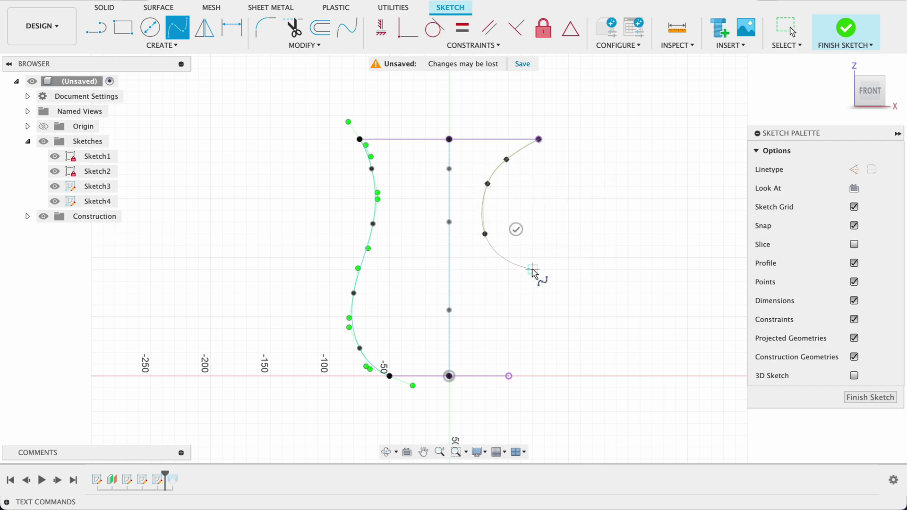
pyautogui.click(533, 270)
pyautogui.click(542, 352)
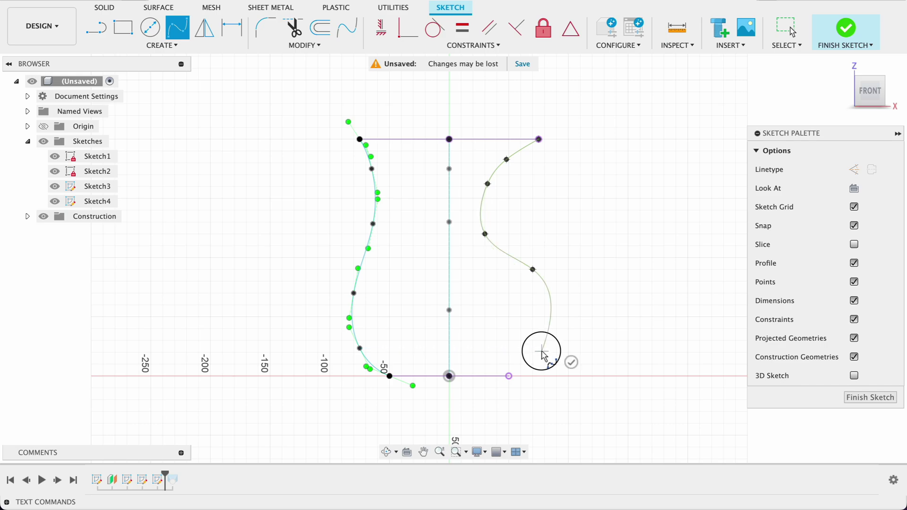
pyautogui.doubleClick(509, 376)
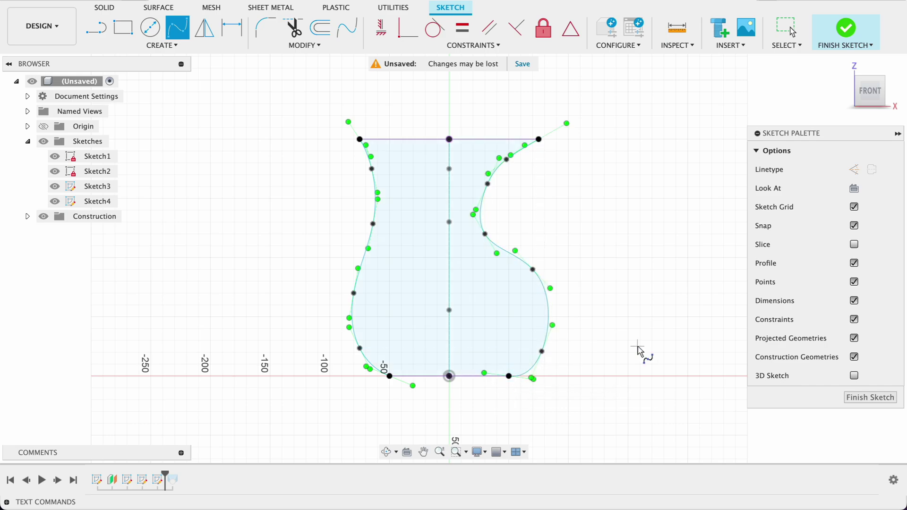
# Finish Sketch4 and reopen the Loft feature from the timeline for editing
pyautogui.click(871, 398)
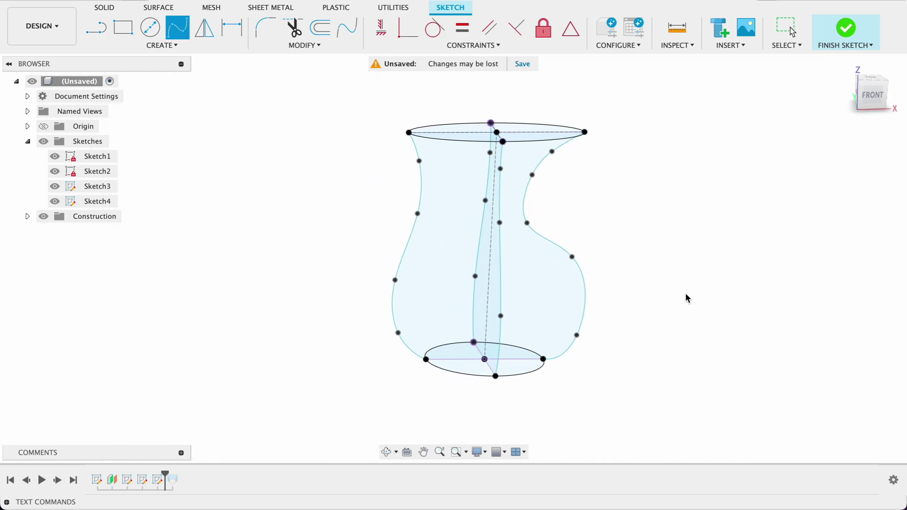
pyautogui.moveTo(168, 473); pyautogui.dragTo(180, 489)
pyautogui.doubleClick(173, 480)
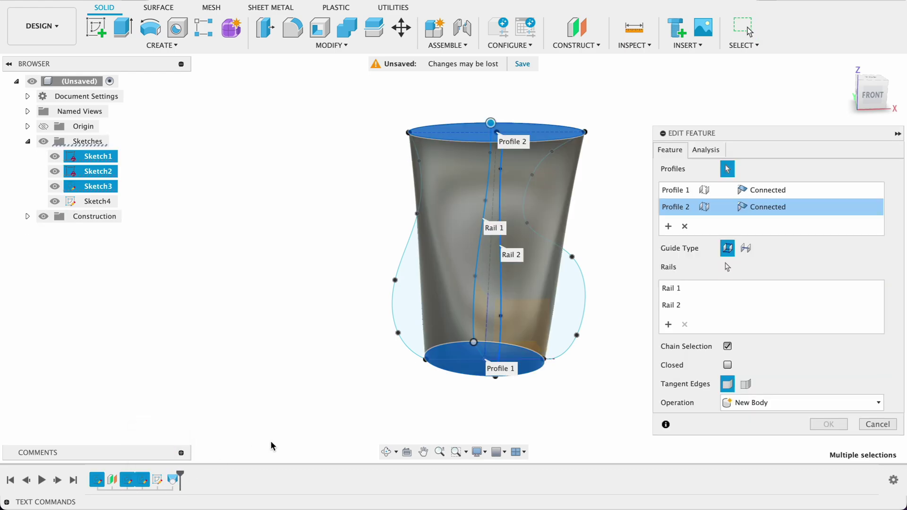
# Add the right spline as Rail 3 and the left spline as Rail 4, then confirm the loft
pyautogui.click(669, 324)
pyautogui.click(585, 293)
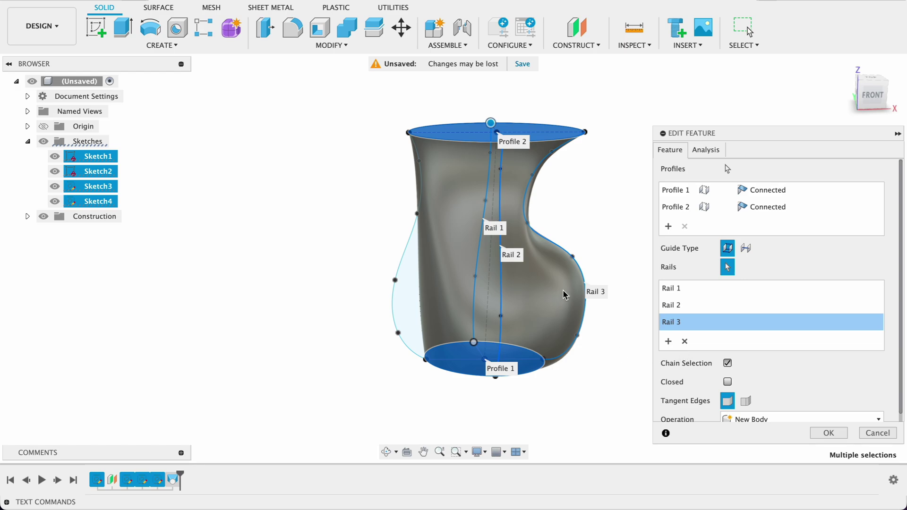
pyautogui.moveTo(581, 213); pyautogui.dragTo(562, 192, button='middle')
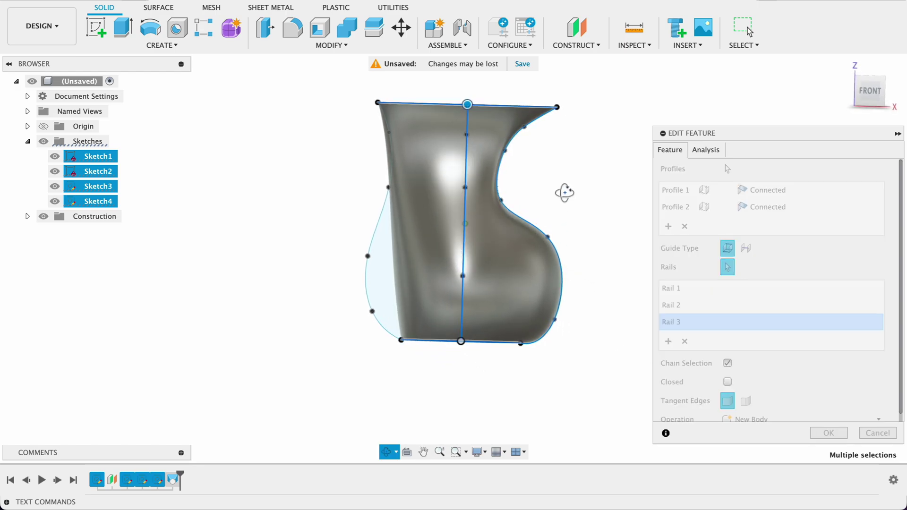
pyautogui.click(667, 342)
pyautogui.click(375, 232)
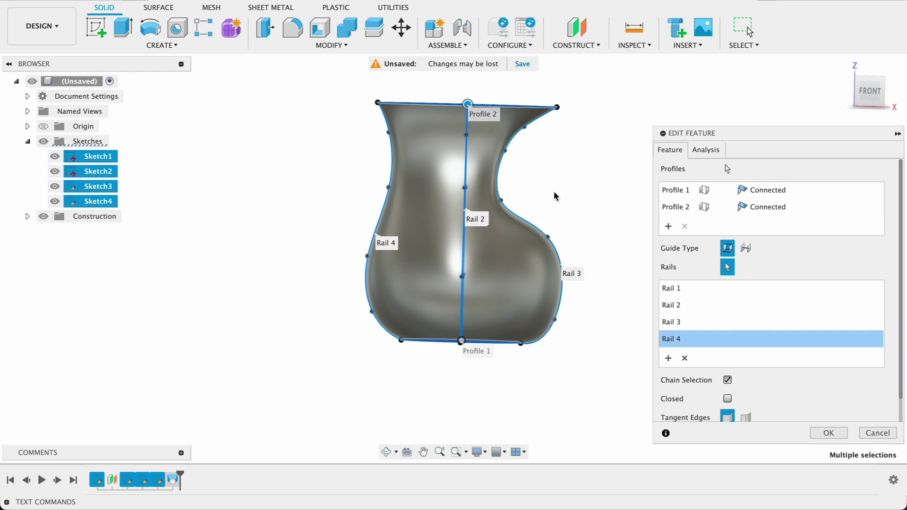
pyautogui.keyDown('shift'); pyautogui.moveTo(556, 196); pyautogui.dragTo(331, 184, button='middle'); pyautogui.keyUp('shift')
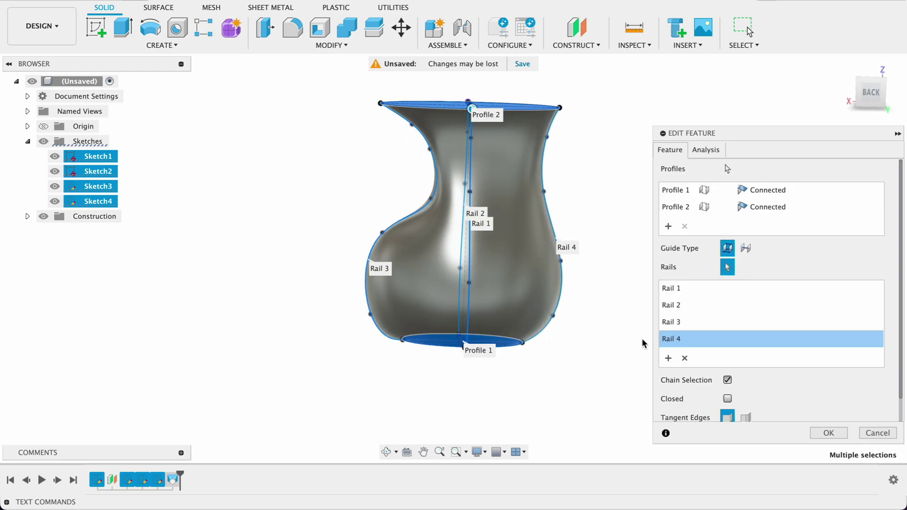
pyautogui.click(812, 431)
pyautogui.keyDown('shift'); pyautogui.moveTo(597, 247); pyautogui.dragTo(454, 207, button='middle'); pyautogui.keyUp('shift')
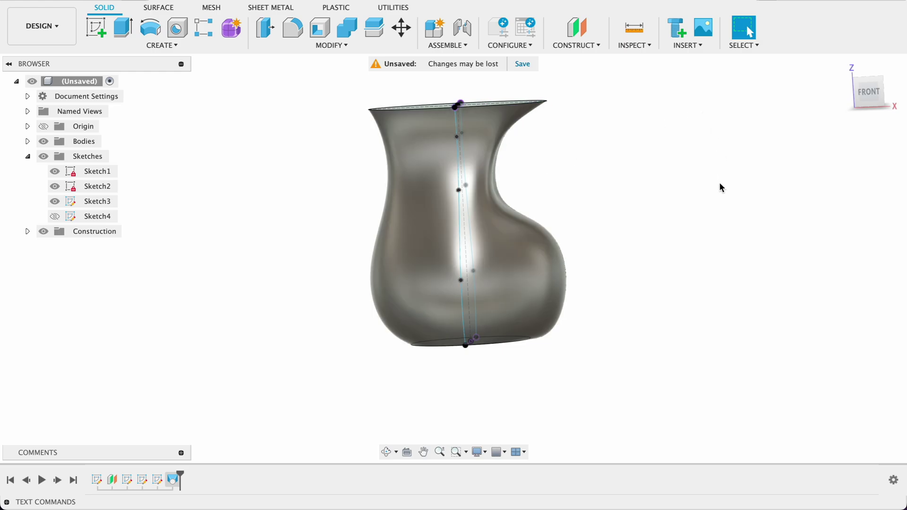
# Hide the Sketches folder in the Browser so only the lofted body remains
pyautogui.keyDown('shift'); pyautogui.moveTo(710, 214); pyautogui.dragTo(639, 212, button='middle'); pyautogui.keyUp('shift')
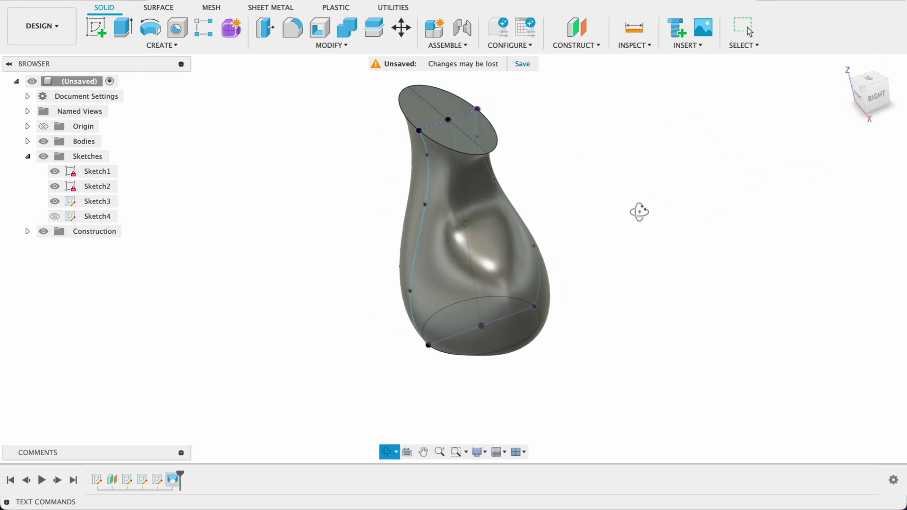
pyautogui.click(43, 156)
pyautogui.keyDown('shift'); pyautogui.moveTo(495, 184); pyautogui.dragTo(634, 197, button='middle'); pyautogui.keyUp('shift')
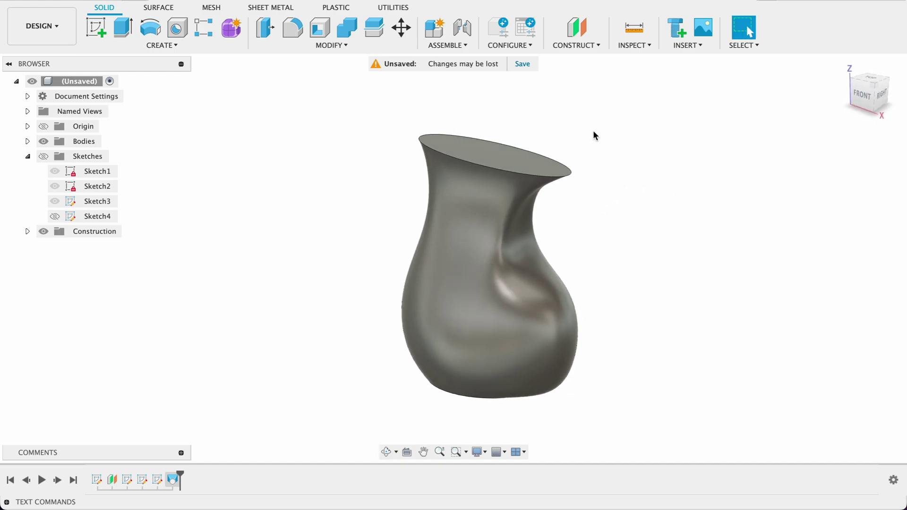
# Shell the vase with a 5 mm wall, removing the top face as the opening
pyautogui.click(321, 32)
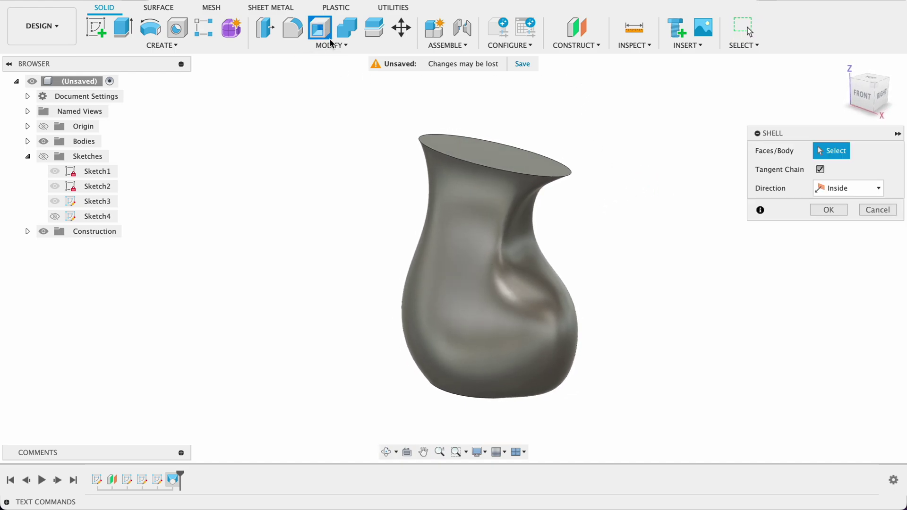
pyautogui.click(509, 154)
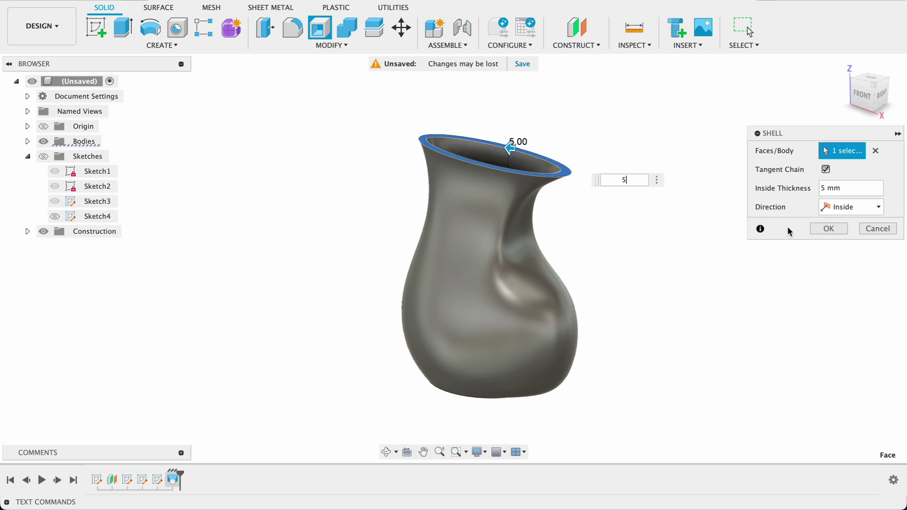
pyautogui.click(829, 228)
pyautogui.keyDown('shift'); pyautogui.moveTo(610, 169); pyautogui.dragTo(437, 132, button='middle'); pyautogui.keyUp('shift')
# Fillet the vase's rim edge with a 2 mm radius
pyautogui.press('f')
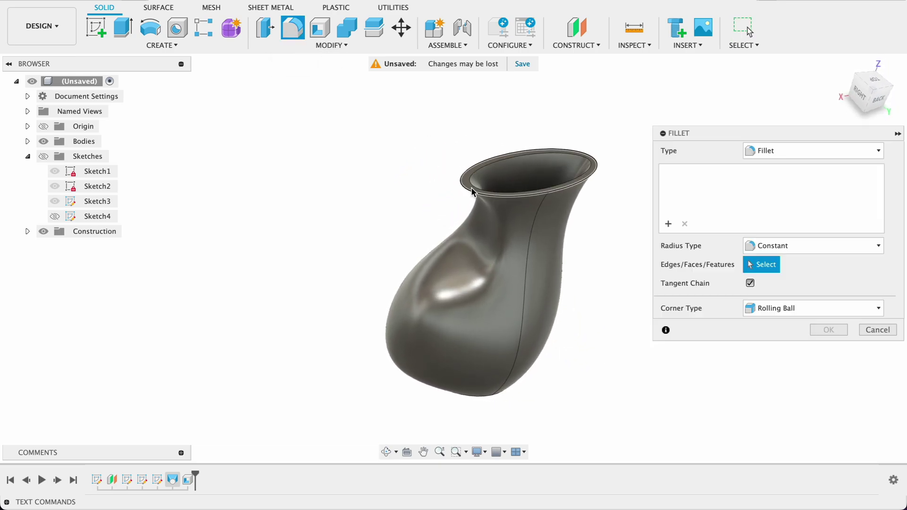
pyautogui.click(472, 192)
pyautogui.write('2')
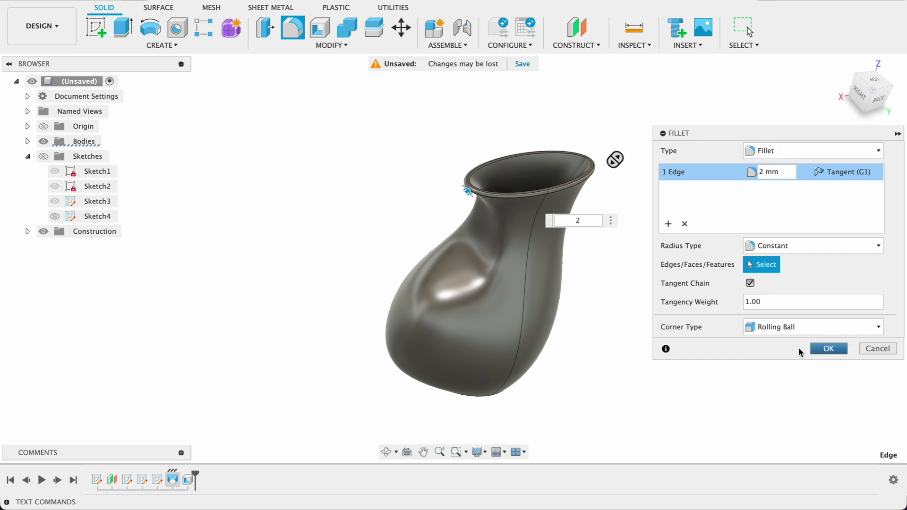
pyautogui.click(814, 350)
pyautogui.keyDown('shift'); pyautogui.moveTo(517, 233); pyautogui.dragTo(792, 294, button='middle'); pyautogui.keyUp('shift')
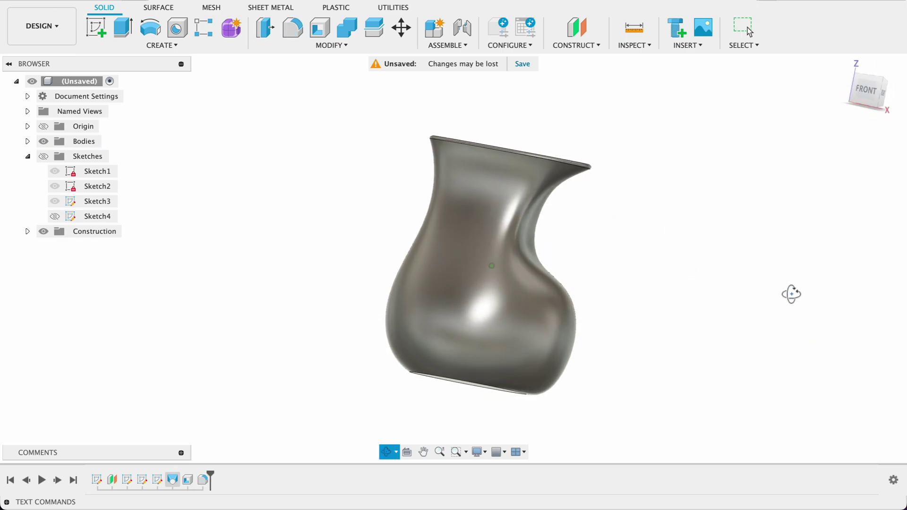
pyautogui.press('Escape')
pyautogui.keyDown('shift'); pyautogui.moveTo(483, 258); pyautogui.dragTo(714, 237, button='middle'); pyautogui.keyUp('shift')
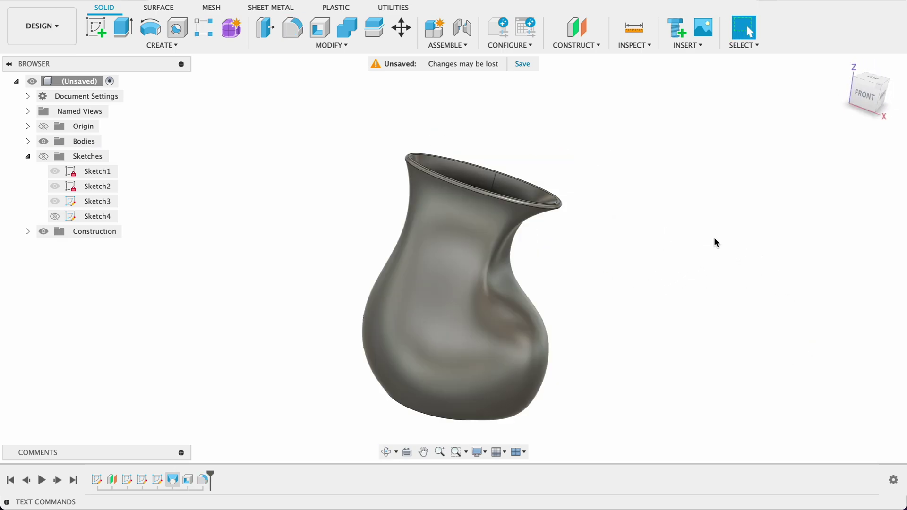
# Open Appearance and apply the red finish to the vase's inner face
pyautogui.write('s')
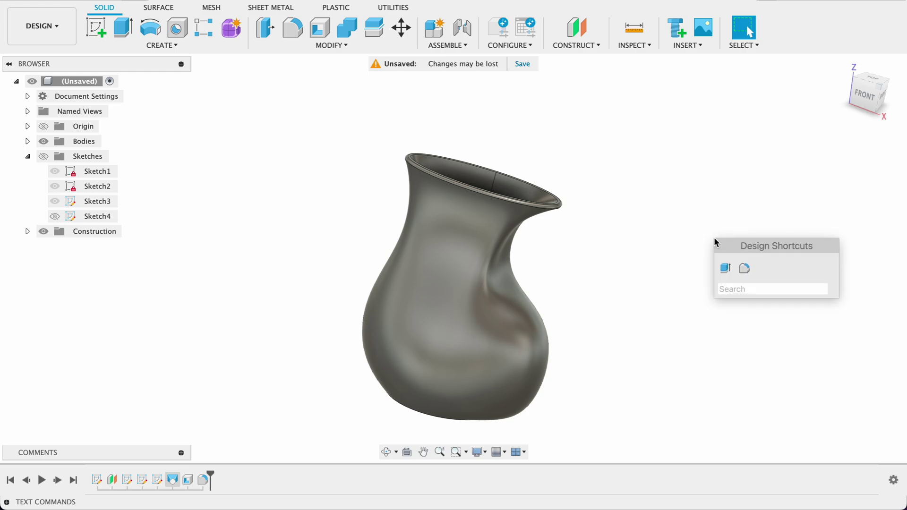
pyautogui.write('ap')
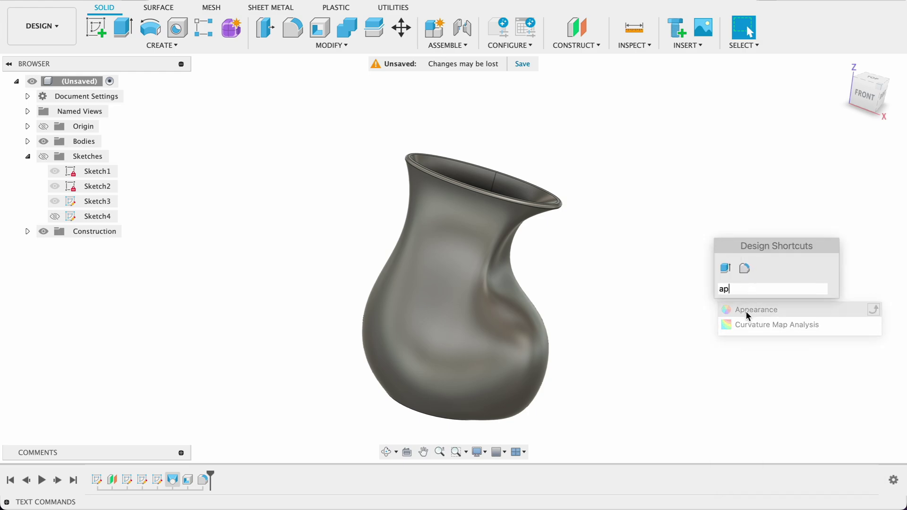
pyautogui.click(745, 310)
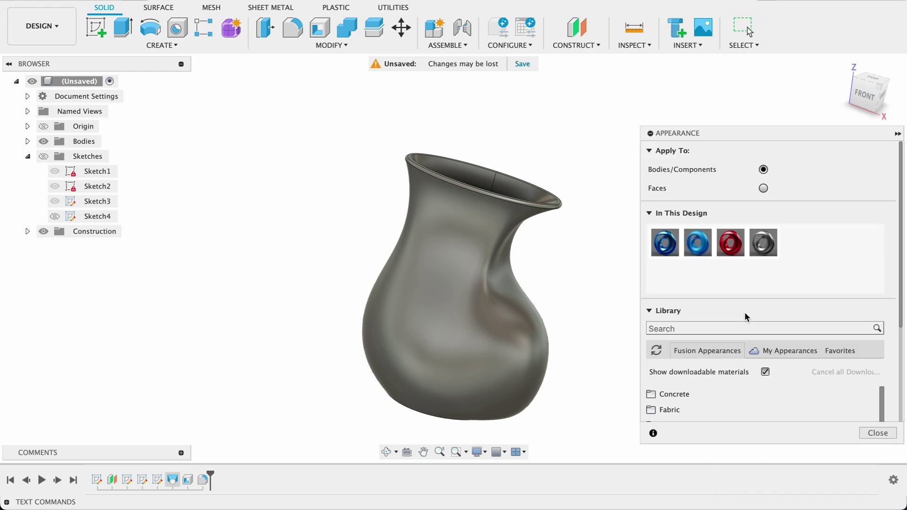
pyautogui.click(489, 180)
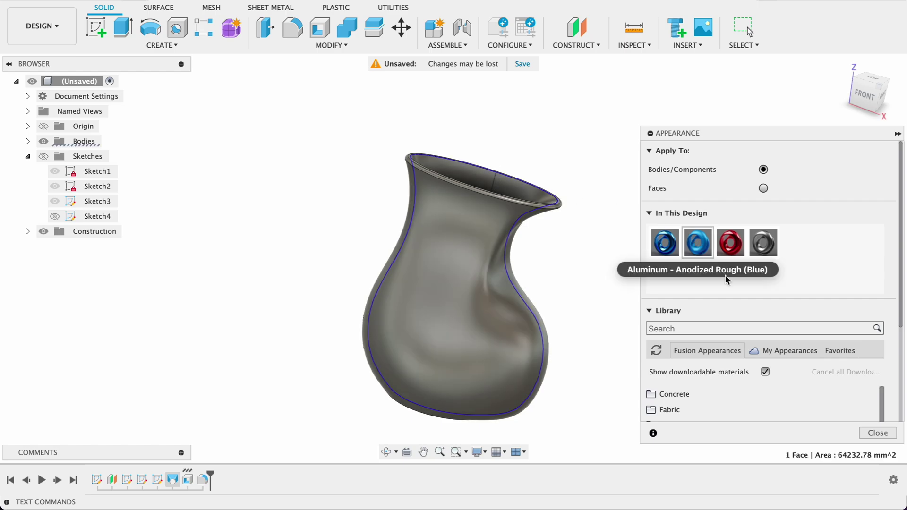
pyautogui.moveTo(735, 248); pyautogui.dragTo(492, 193)
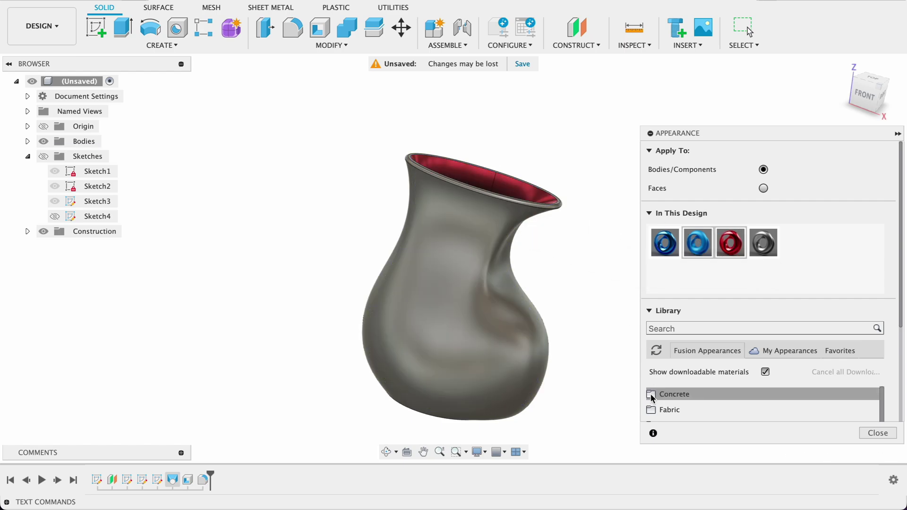
# Apply Aluminum - Anodized Rough (Blue) to the outer face and rim, then close Appearance
pyautogui.click(493, 339)
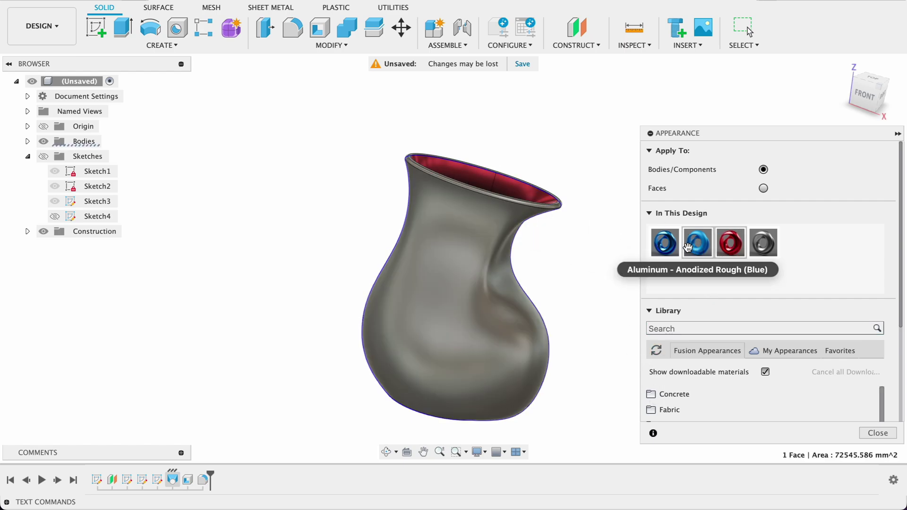
pyautogui.moveTo(698, 243); pyautogui.dragTo(465, 314)
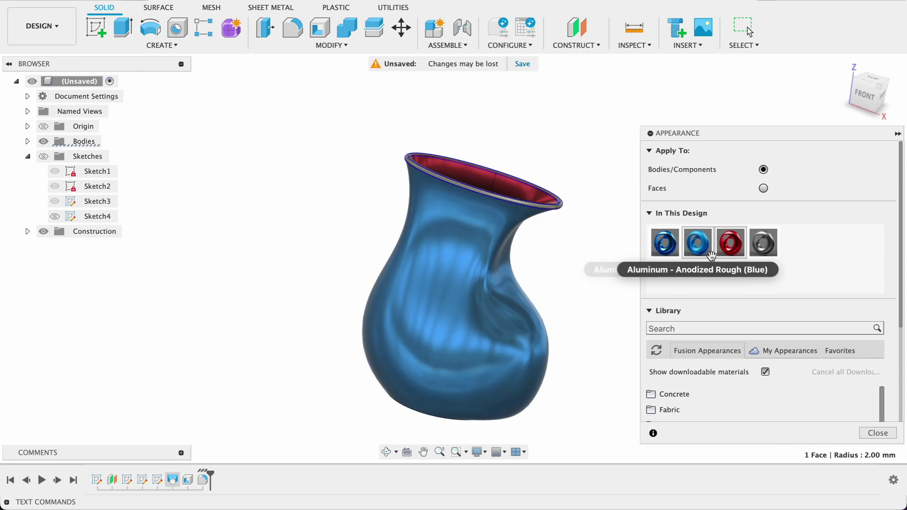
pyautogui.moveTo(697, 243); pyautogui.dragTo(541, 211)
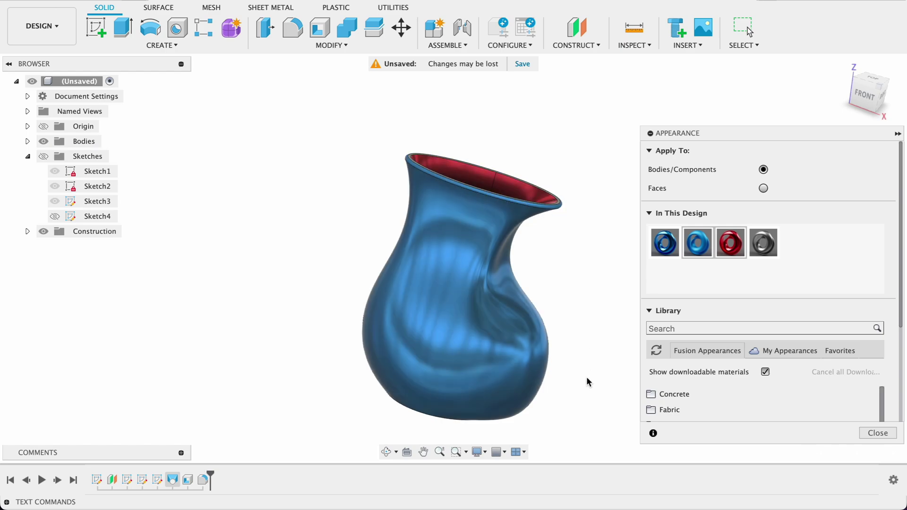
pyautogui.click(878, 433)
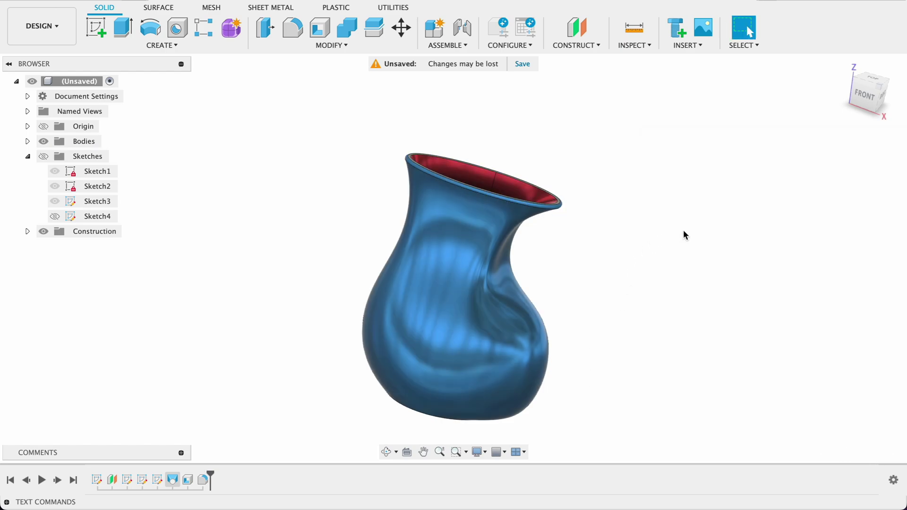
pyautogui.keyDown('shift'); pyautogui.moveTo(685, 235); pyautogui.dragTo(649, 262, button='middle'); pyautogui.keyUp('shift')
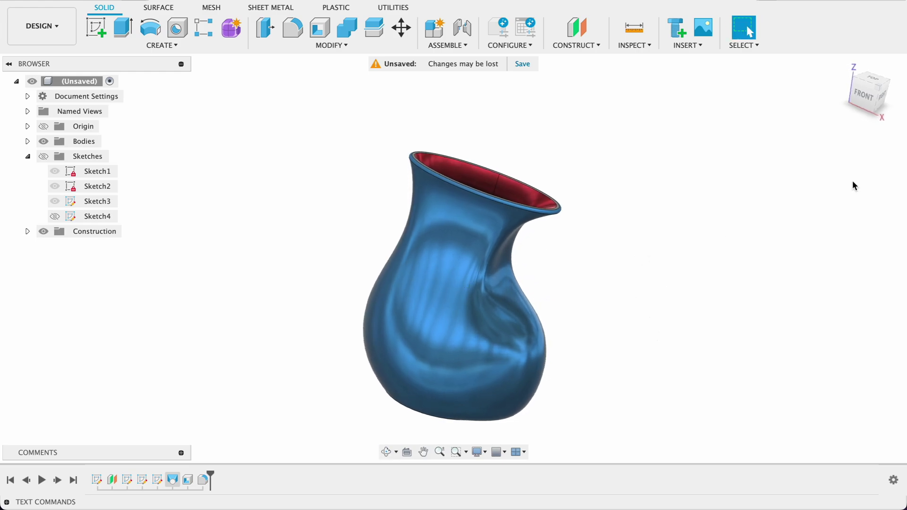